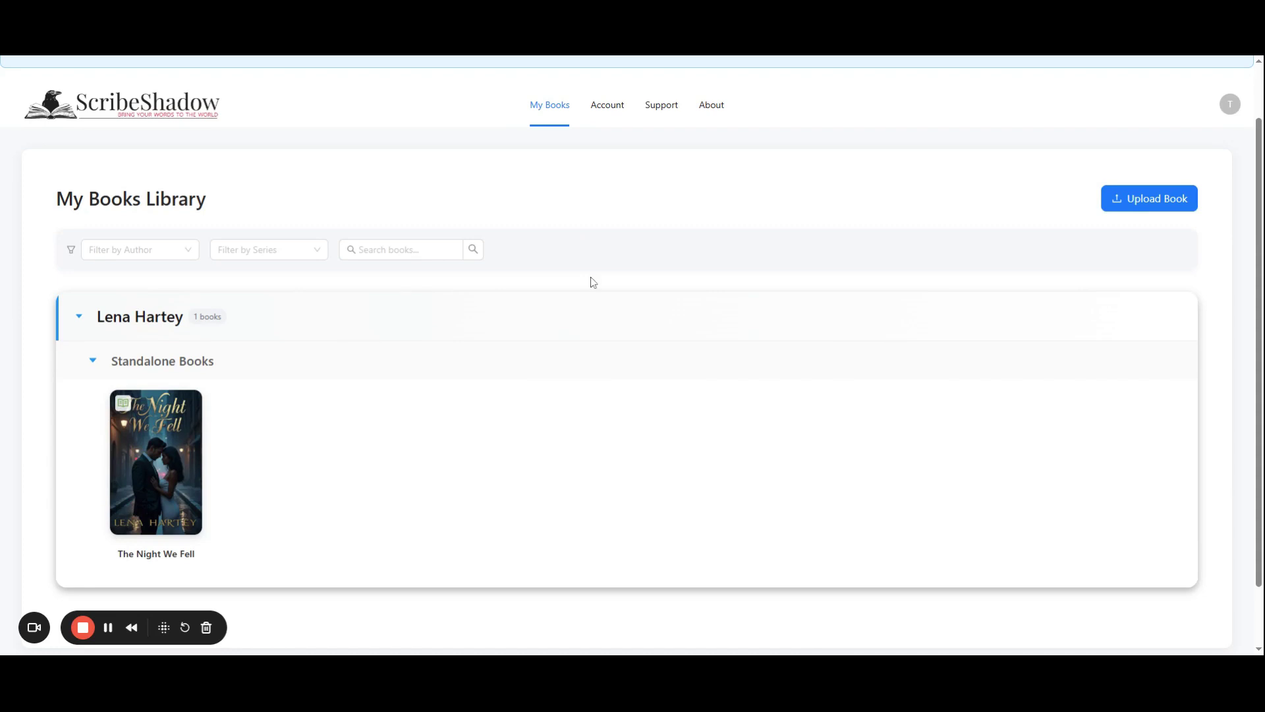
- Open Chapter 1 of The Night We Fell and close the Processing Status panel
left_click(115, 442)
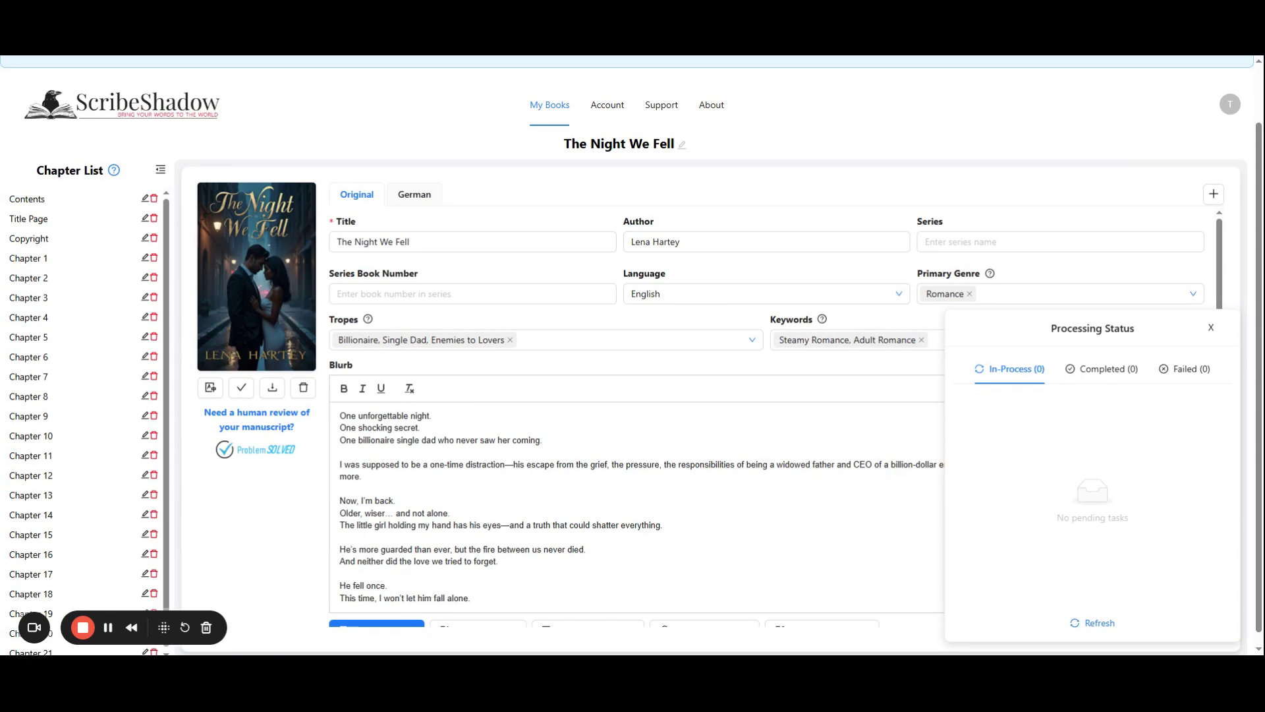
left_click(48, 262)
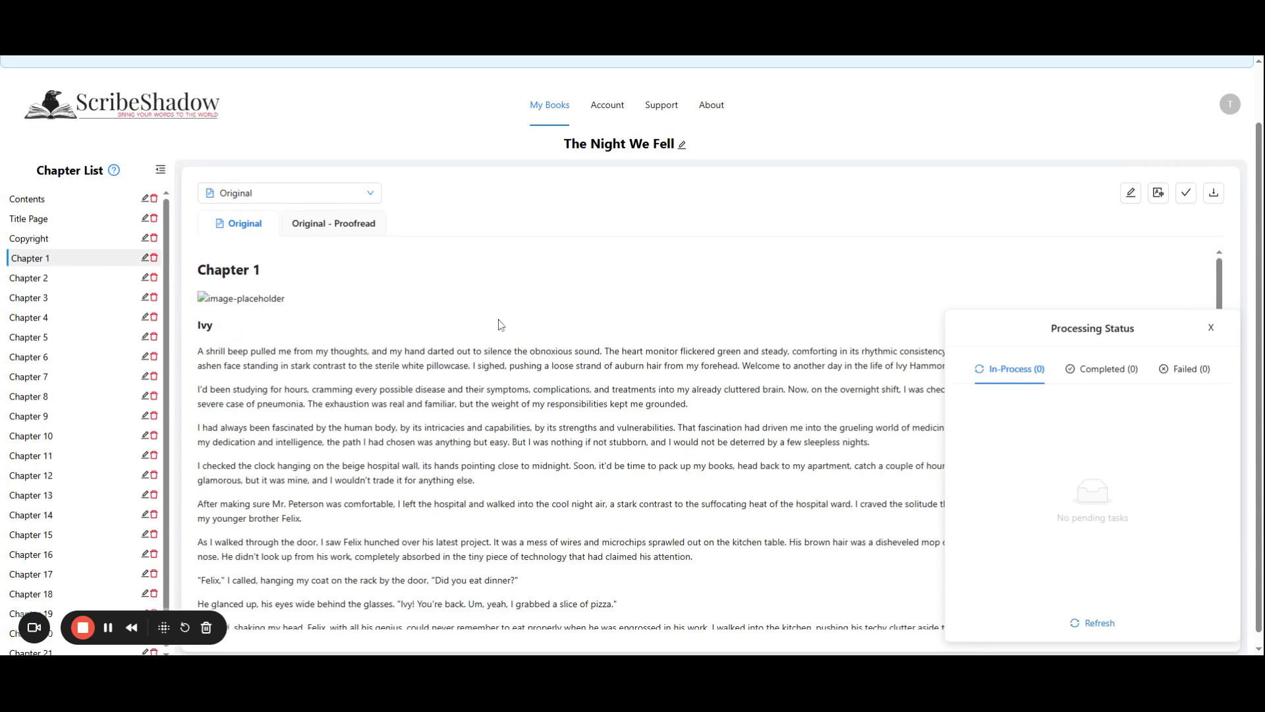
left_click(1210, 328)
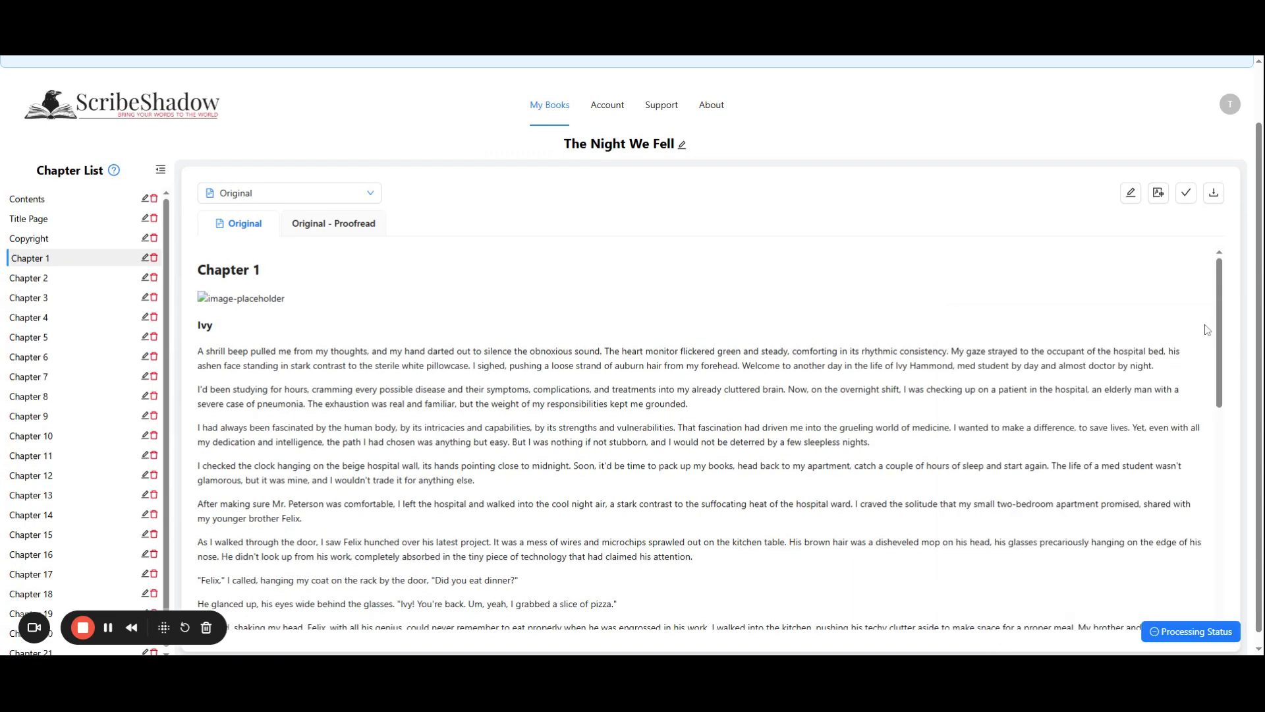
left_click(1158, 198)
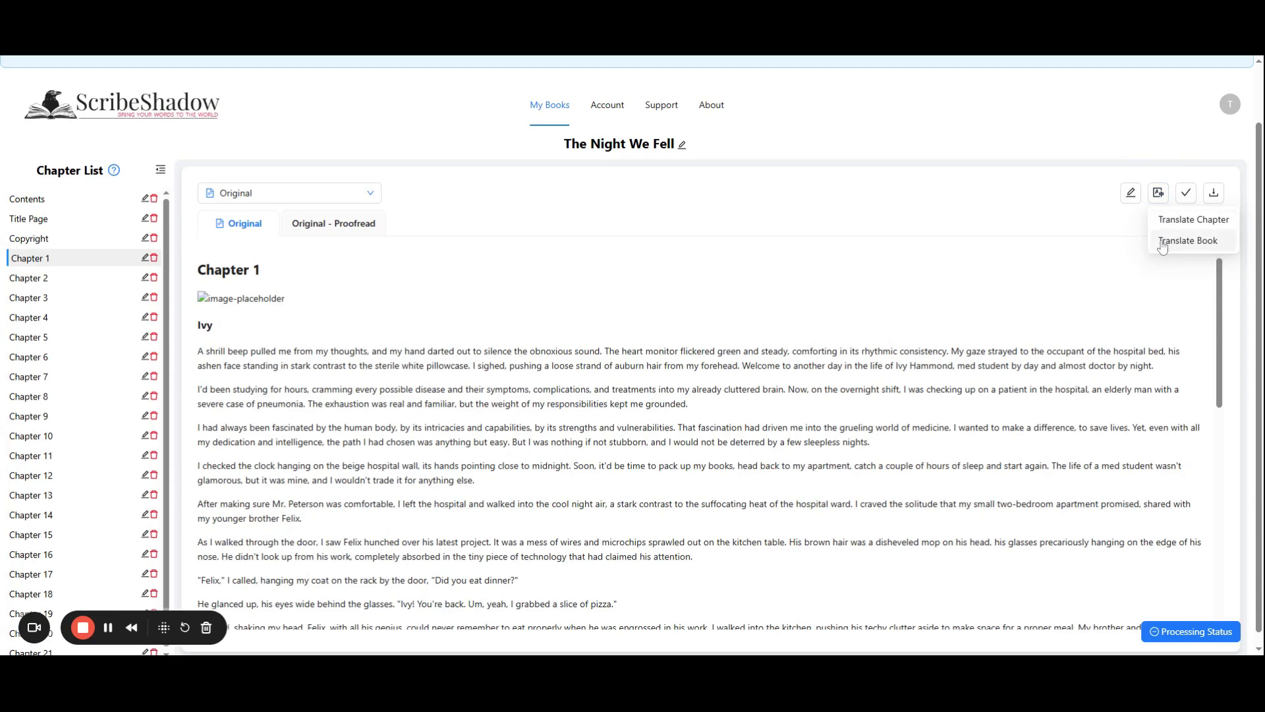
- Translate Chapter 1's proofread original into German with Guillemets quotation style
left_click(1166, 221)
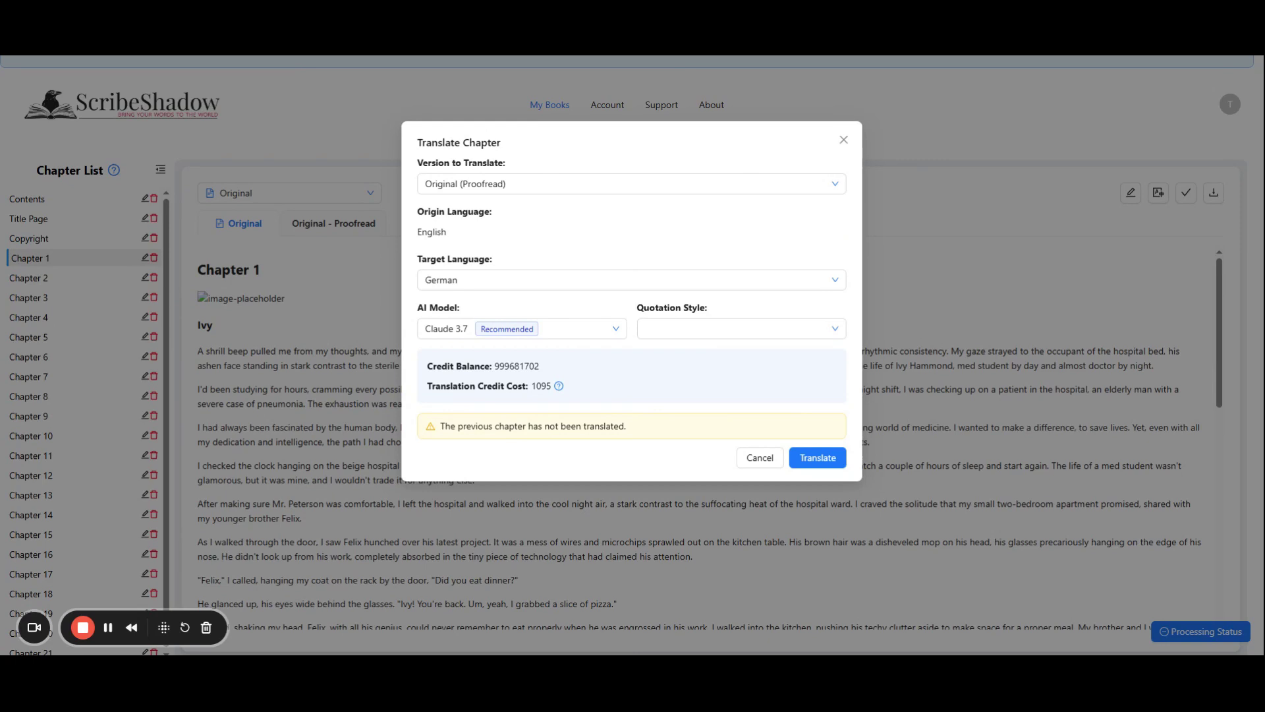
left_click(666, 191)
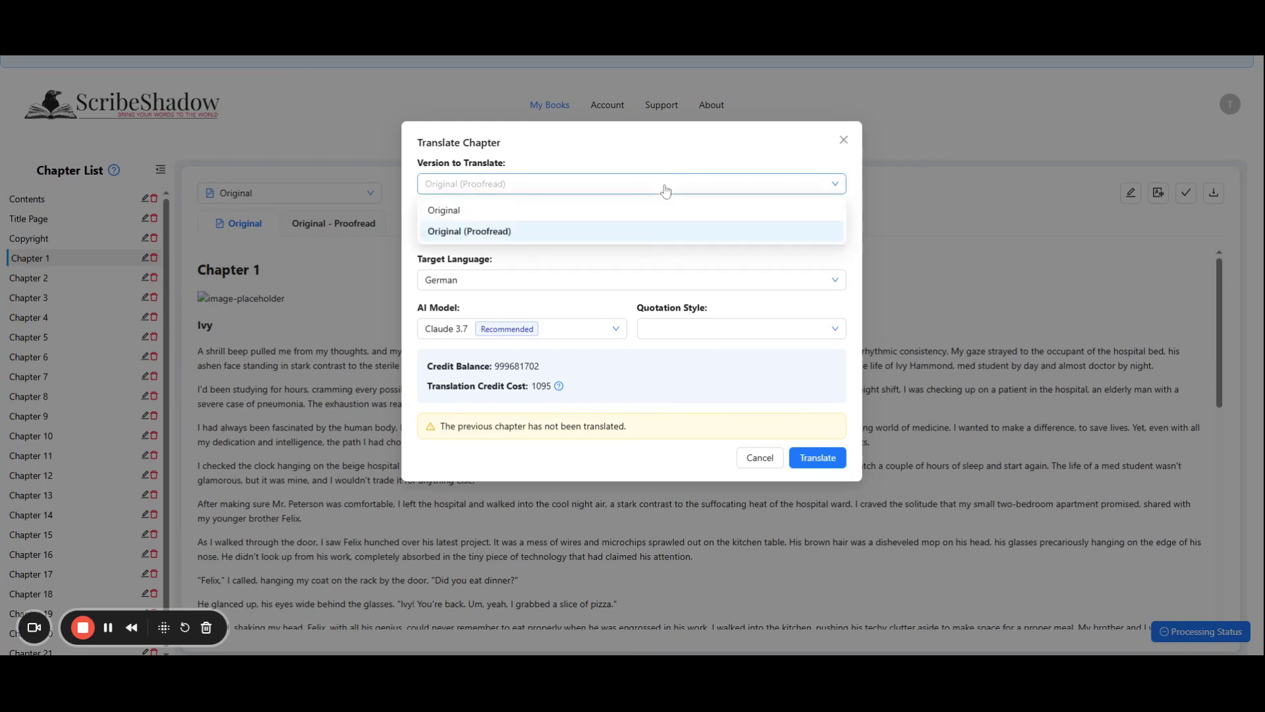
left_click(638, 235)
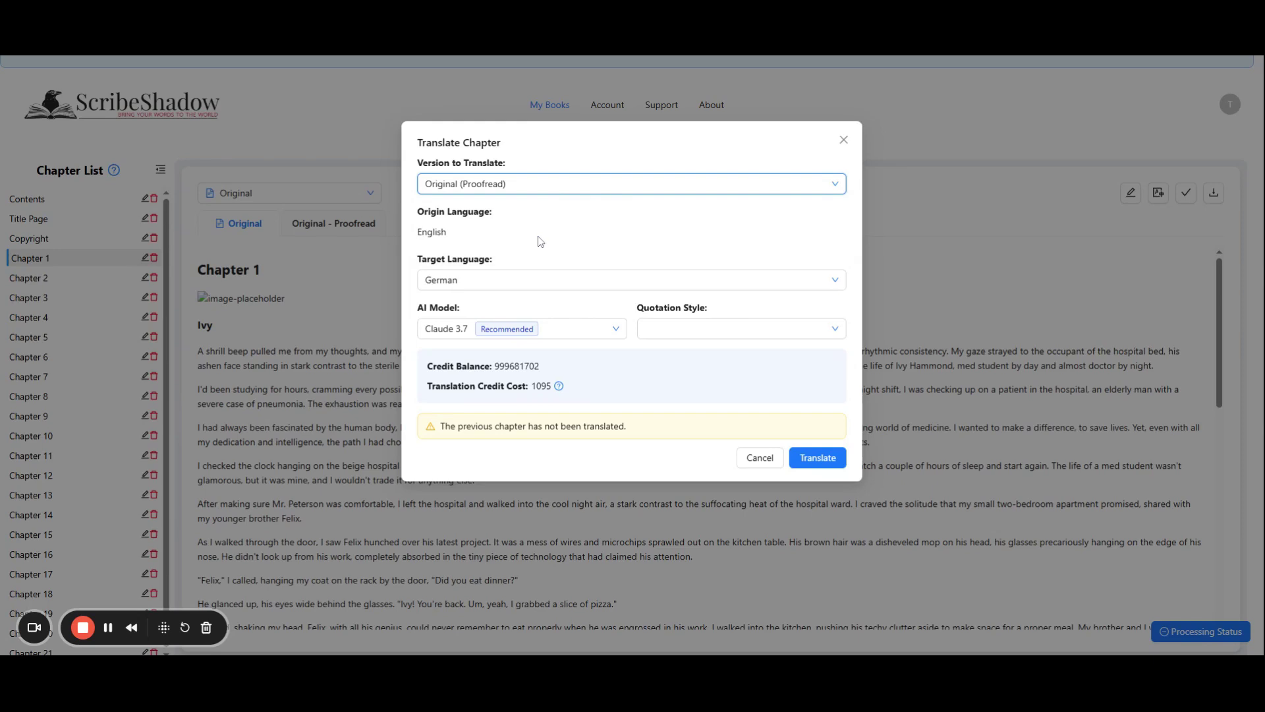
left_click(536, 282)
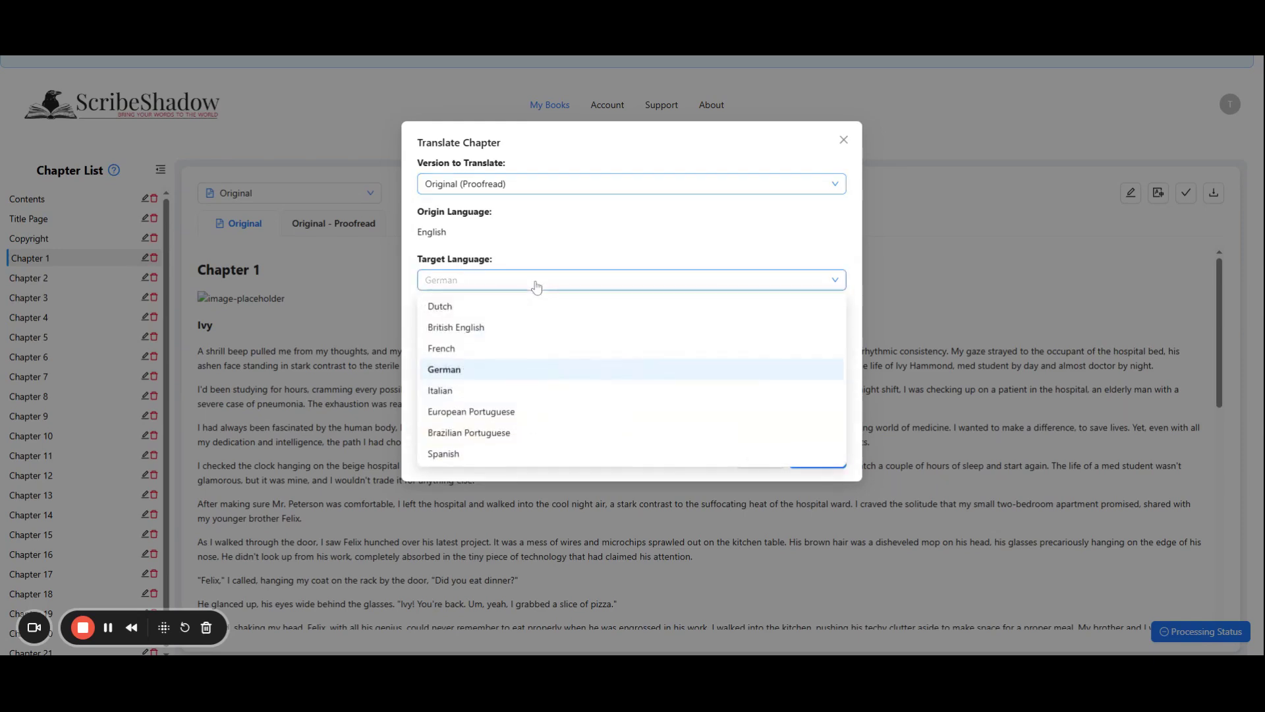
left_click(488, 377)
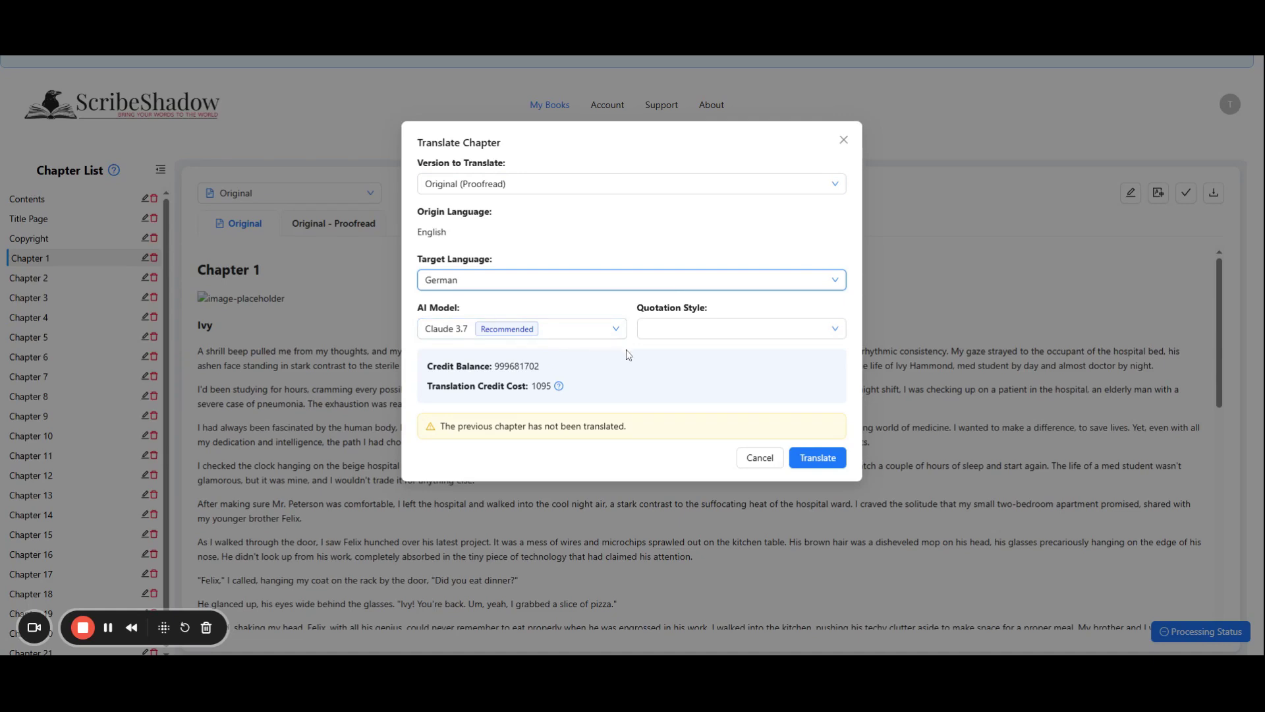
left_click(695, 337)
left_click(684, 358)
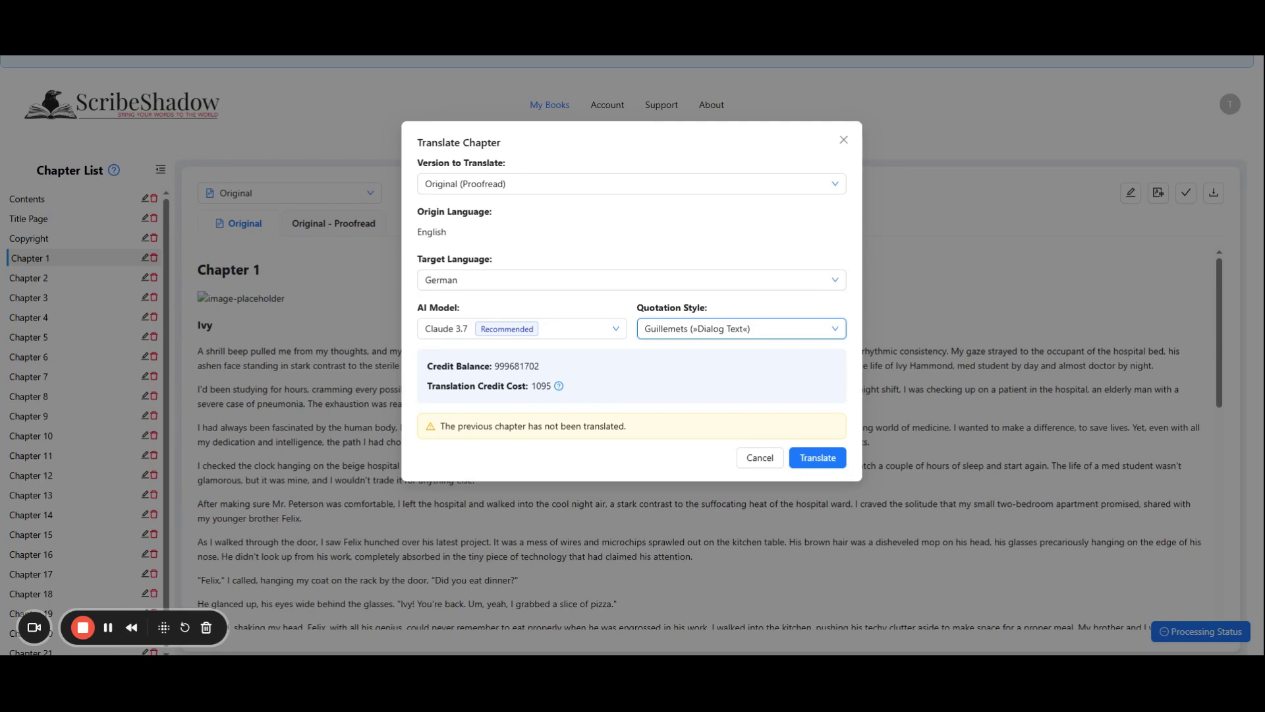
left_click(818, 458)
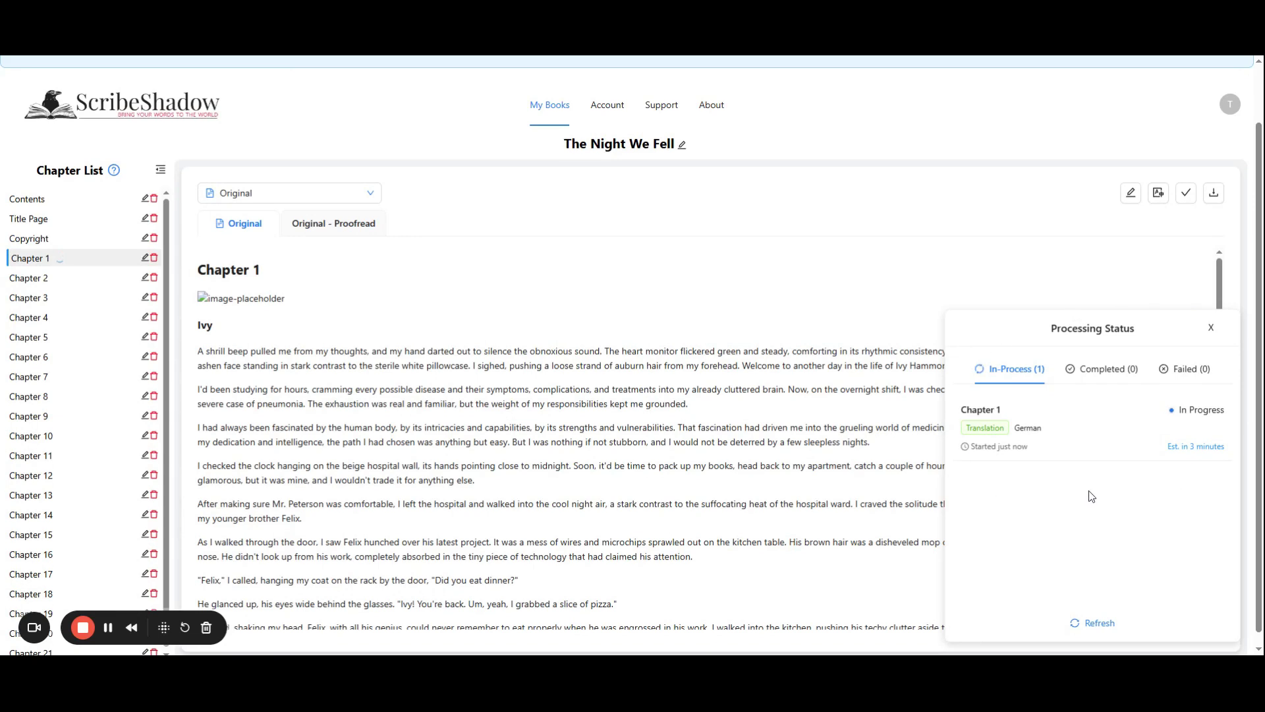
- Wait until Chapter 1 appears under Completed, remove its notification, and close the status panel
left_click(1211, 329)
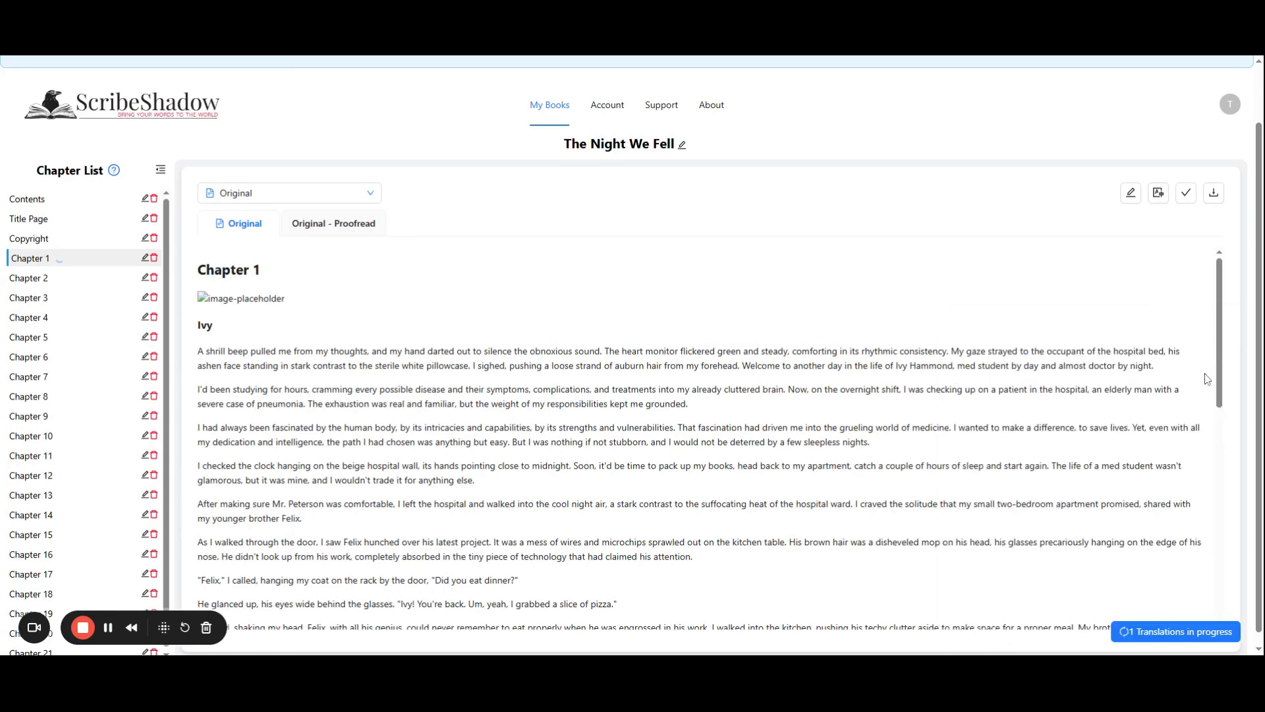
left_click(1173, 633)
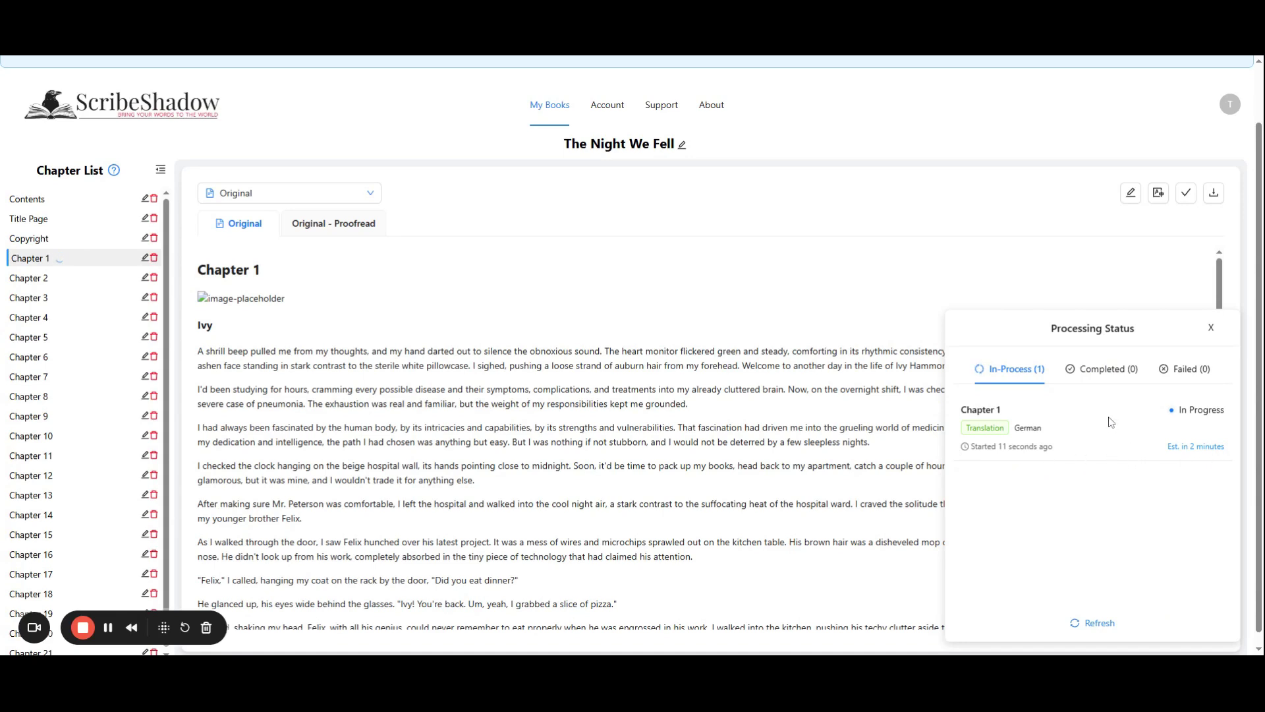
left_click(1106, 371)
left_click(1207, 373)
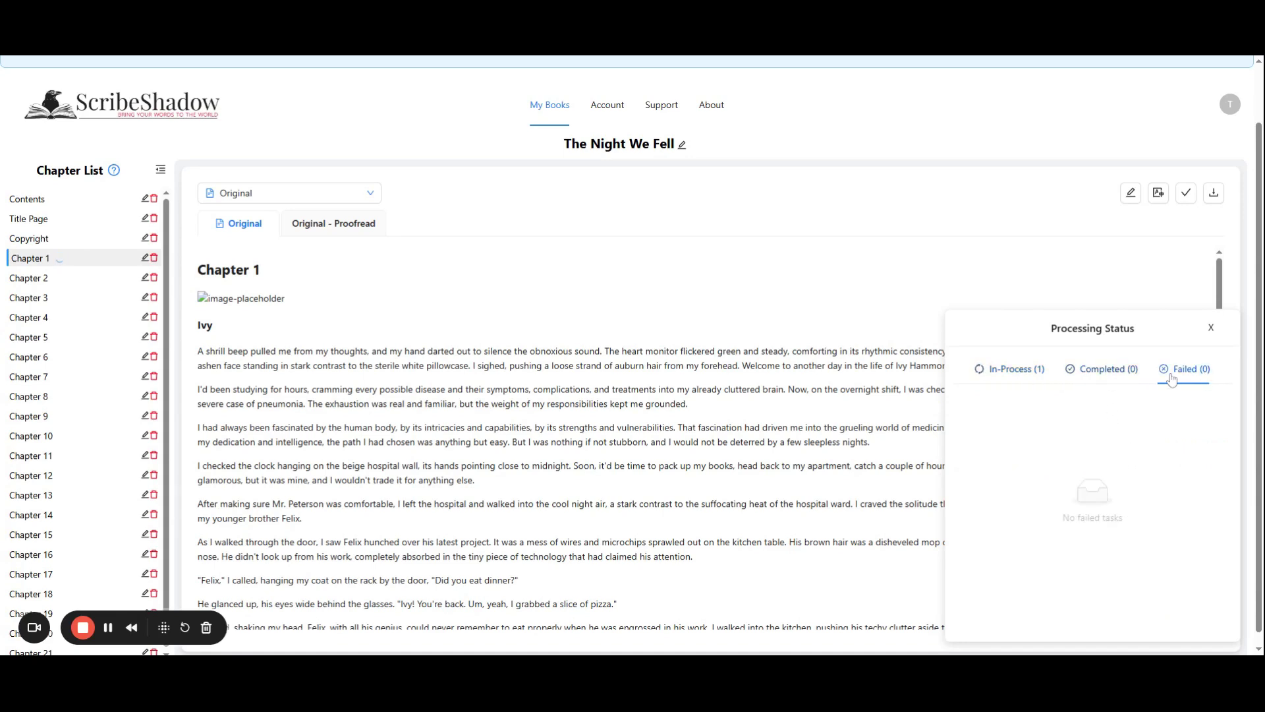
left_click(1032, 373)
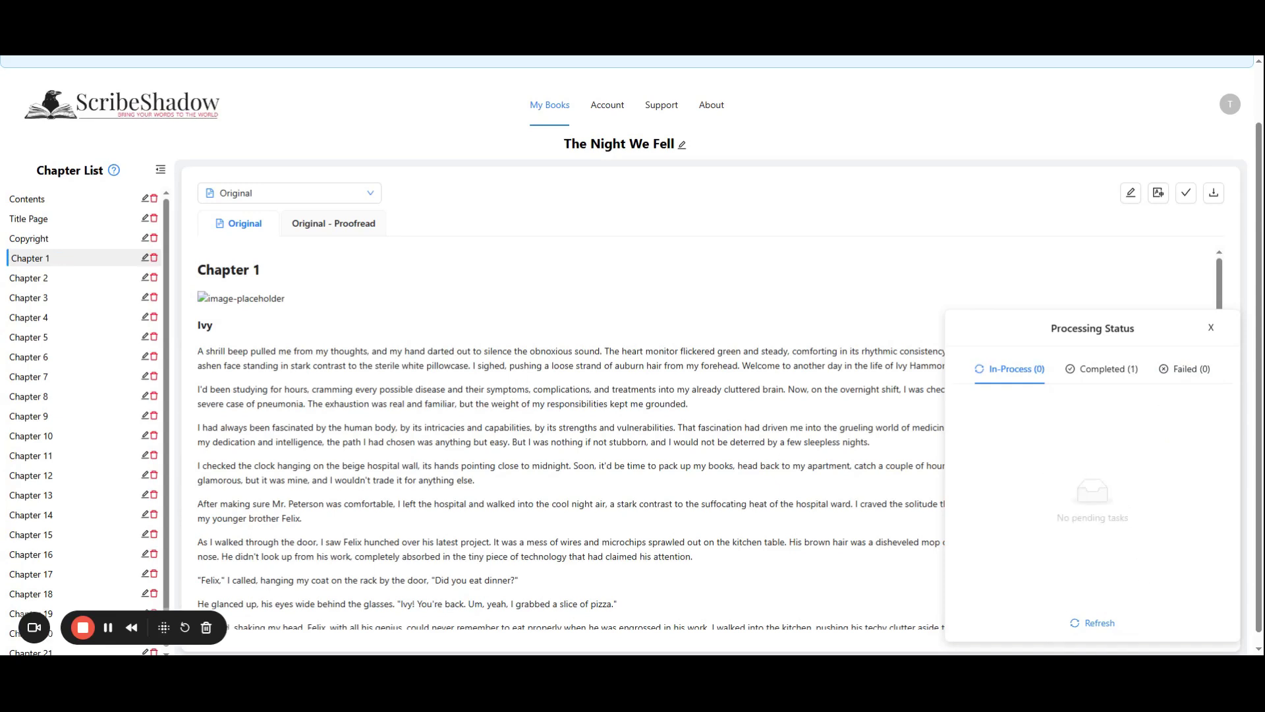
left_click(1110, 375)
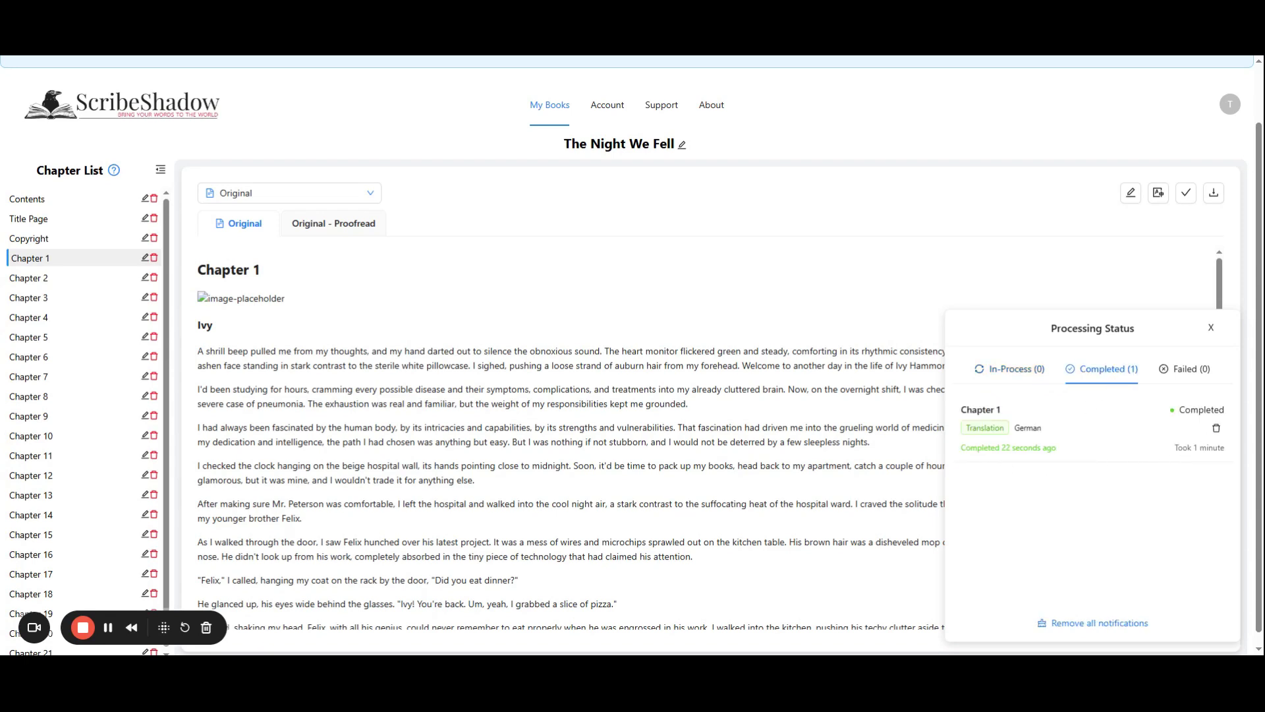
left_click(1217, 429)
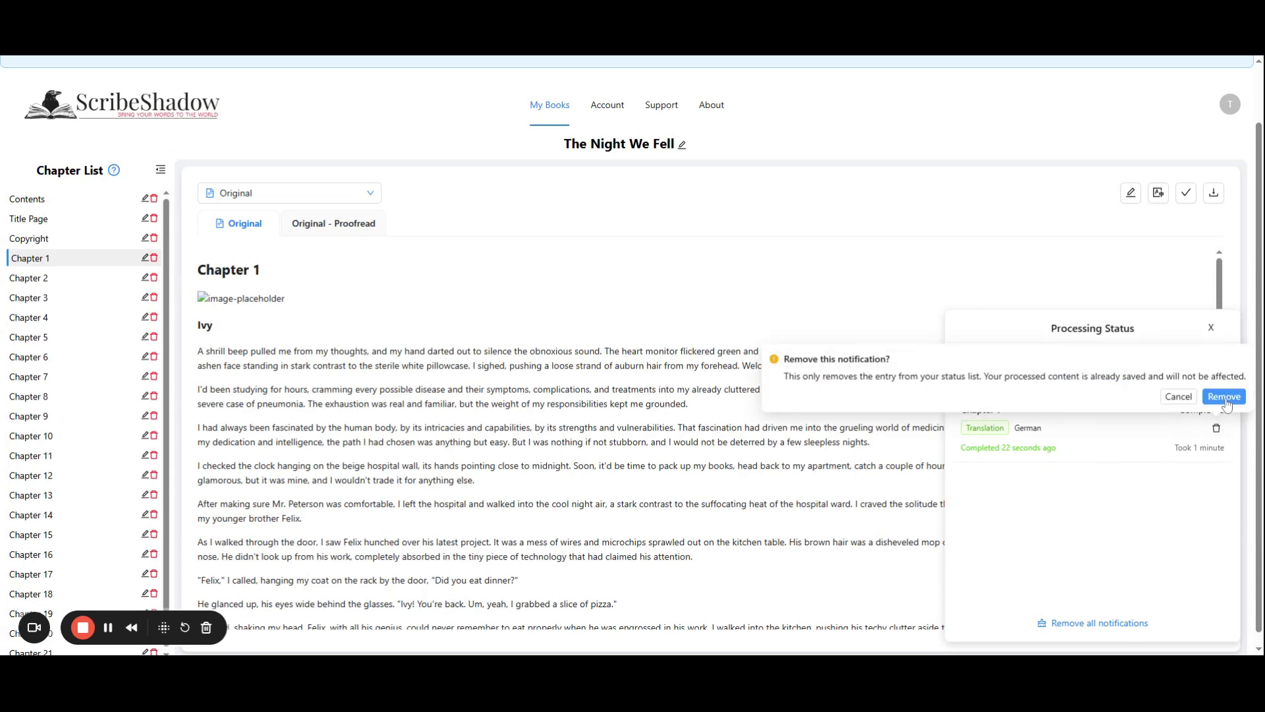
left_click(1225, 397)
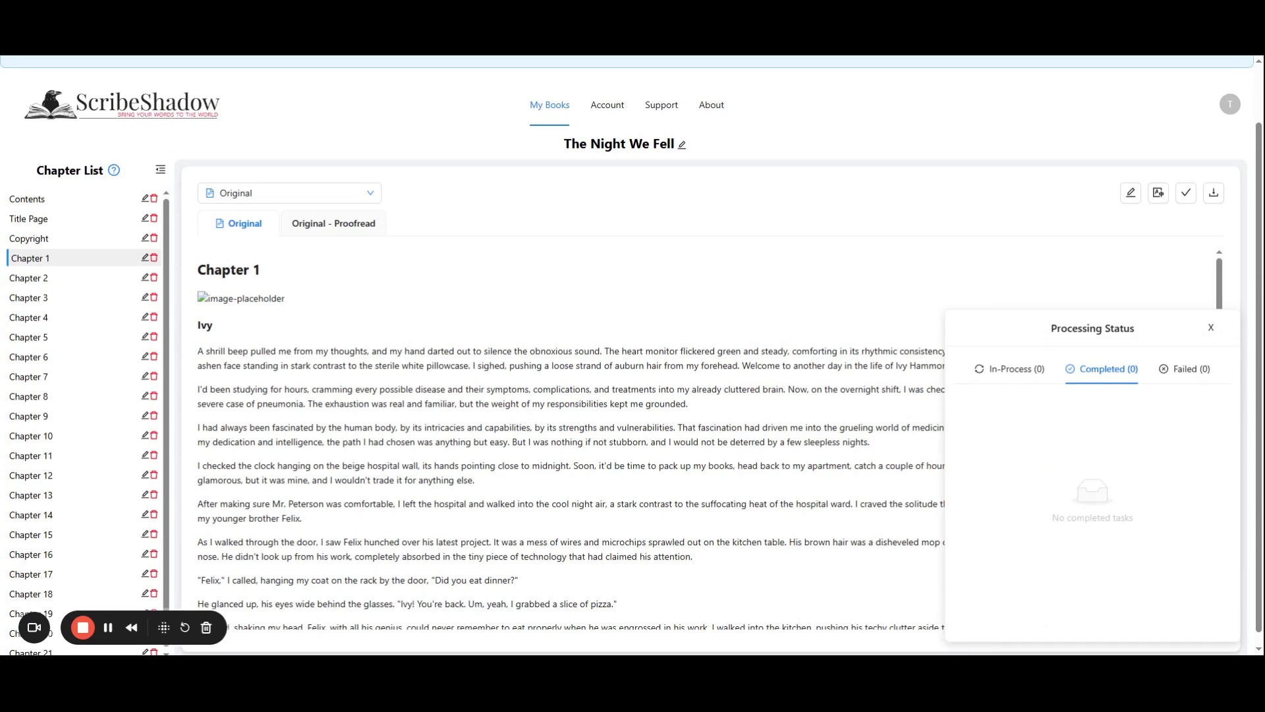
left_click(1212, 328)
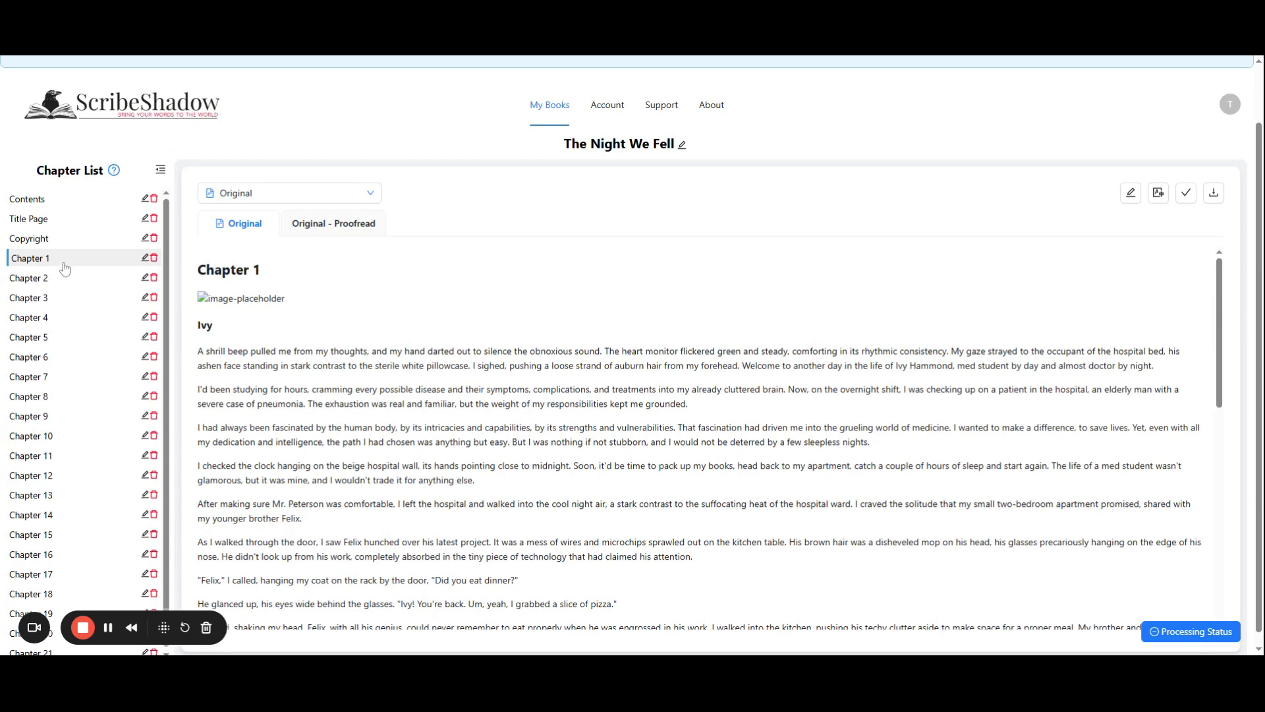
- Read through Chapter 1's English to German text, then view its proofread version
left_click(261, 199)
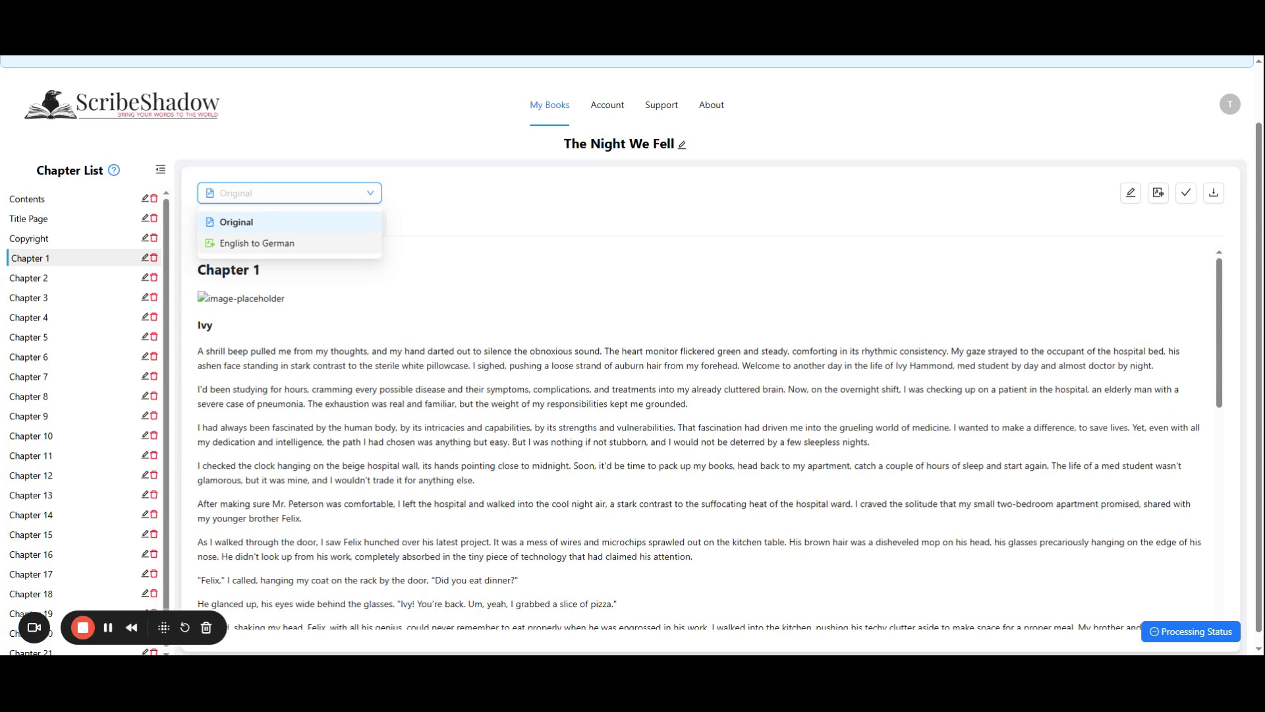
left_click(264, 243)
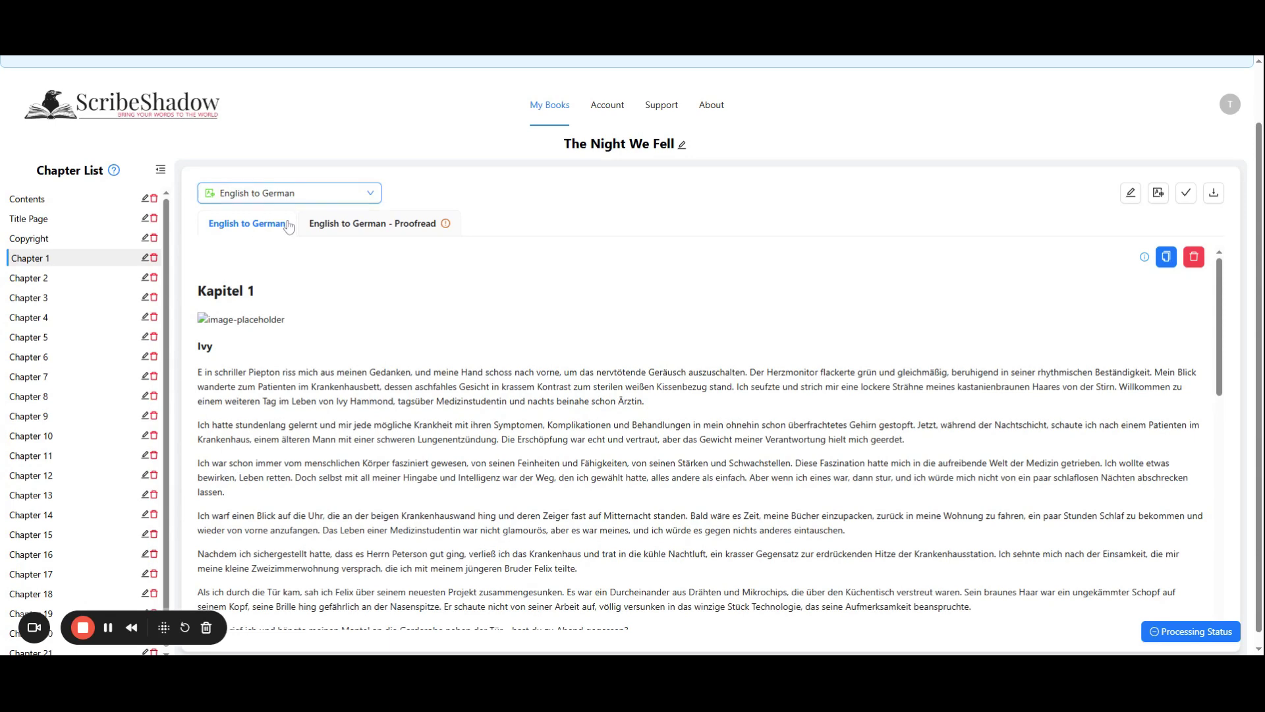
scroll(392, 426, "down", 1)
scroll(696, 435, "down", 5)
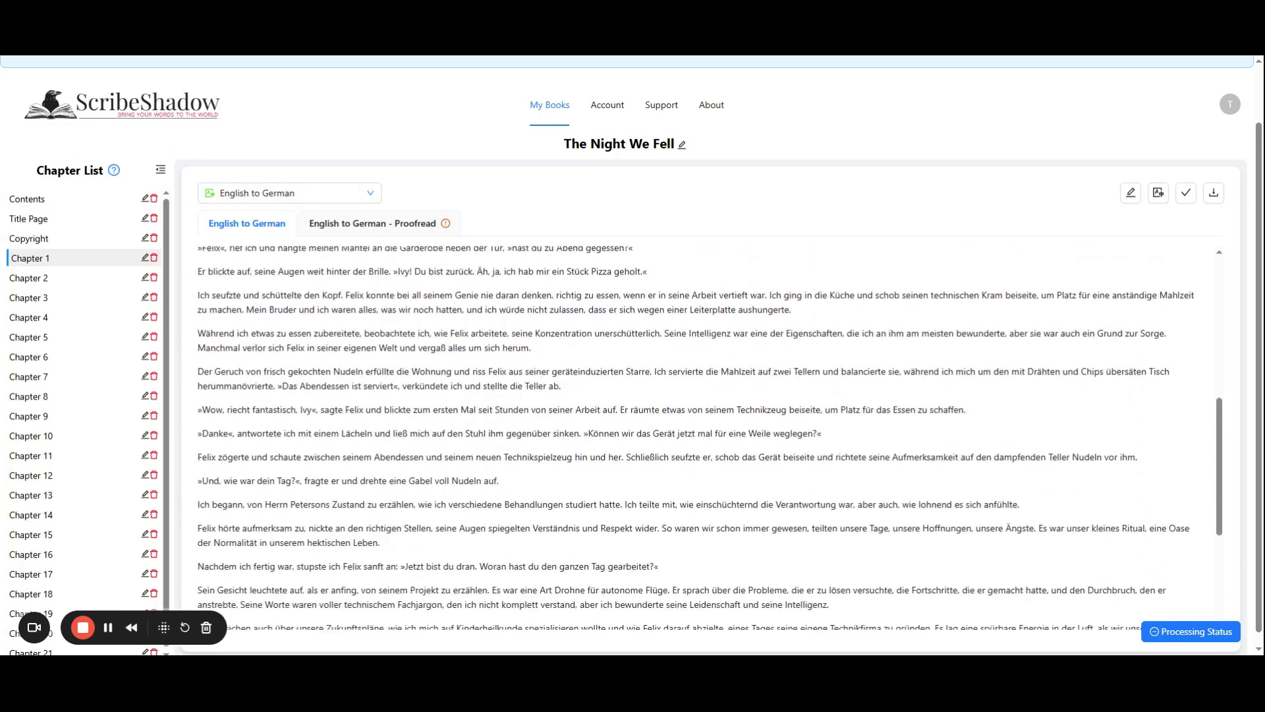
scroll(696, 435, "up", 5)
scroll(389, 419, "up", 1)
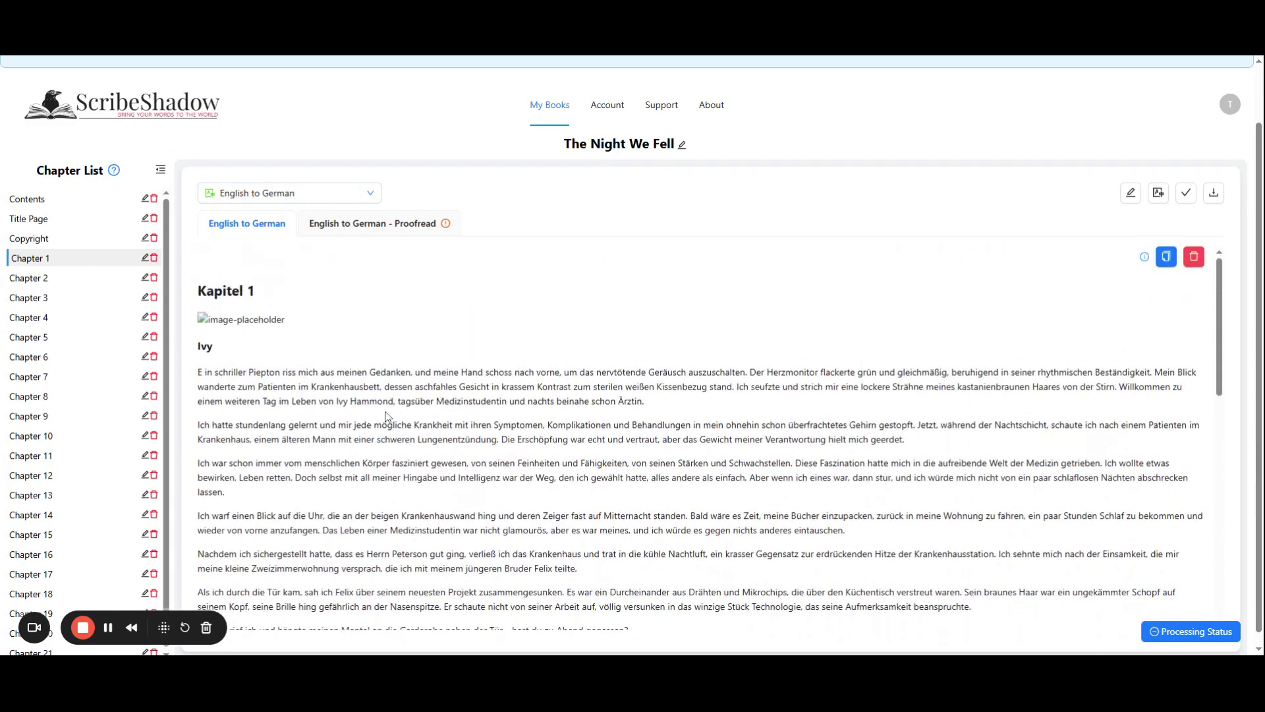
left_click(364, 232)
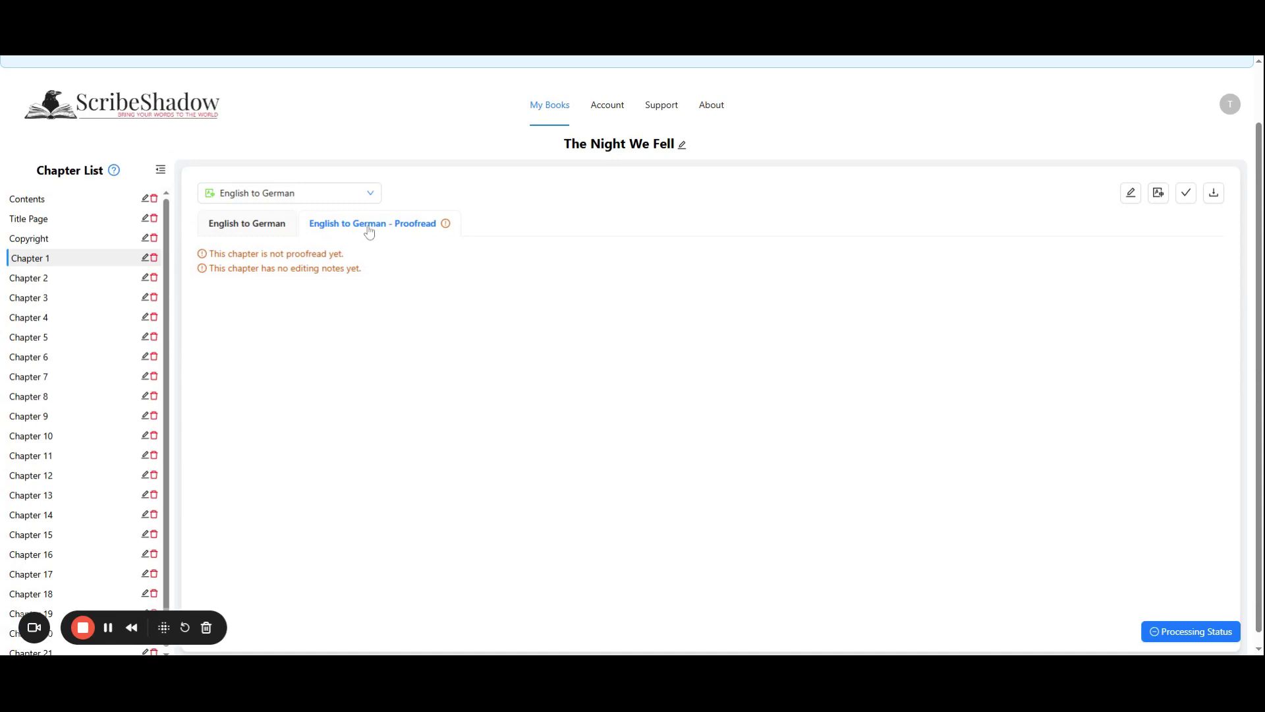
- Switch back to the English to German text and open the book's metadata details
left_click(282, 225)
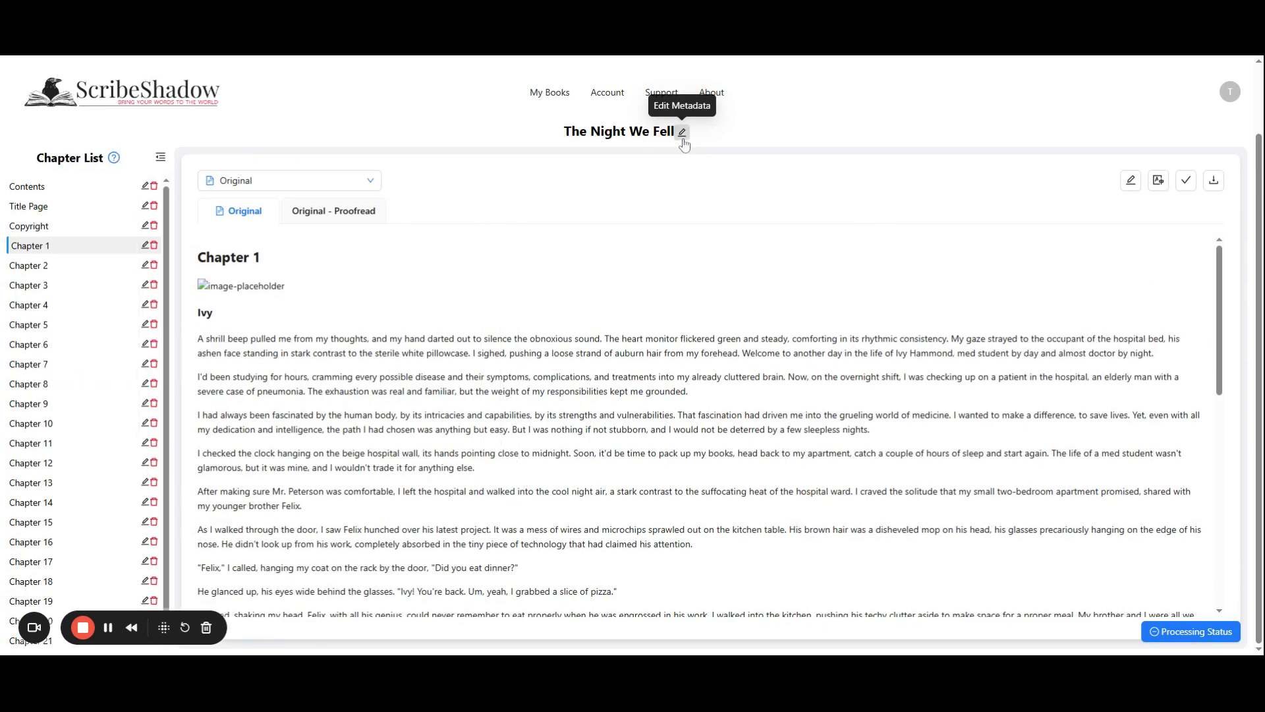
left_click(683, 133)
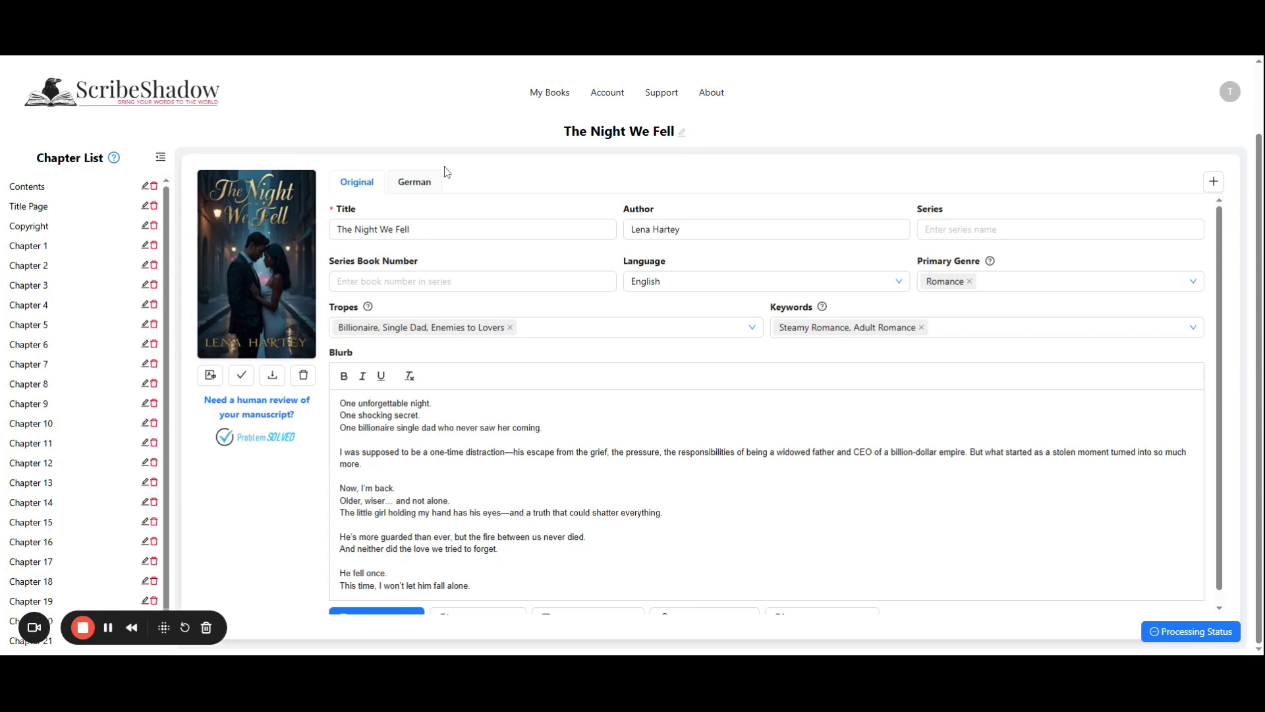
- Set up whole-book translation of the proofread original into German with Guillemets quotes
left_click(211, 376)
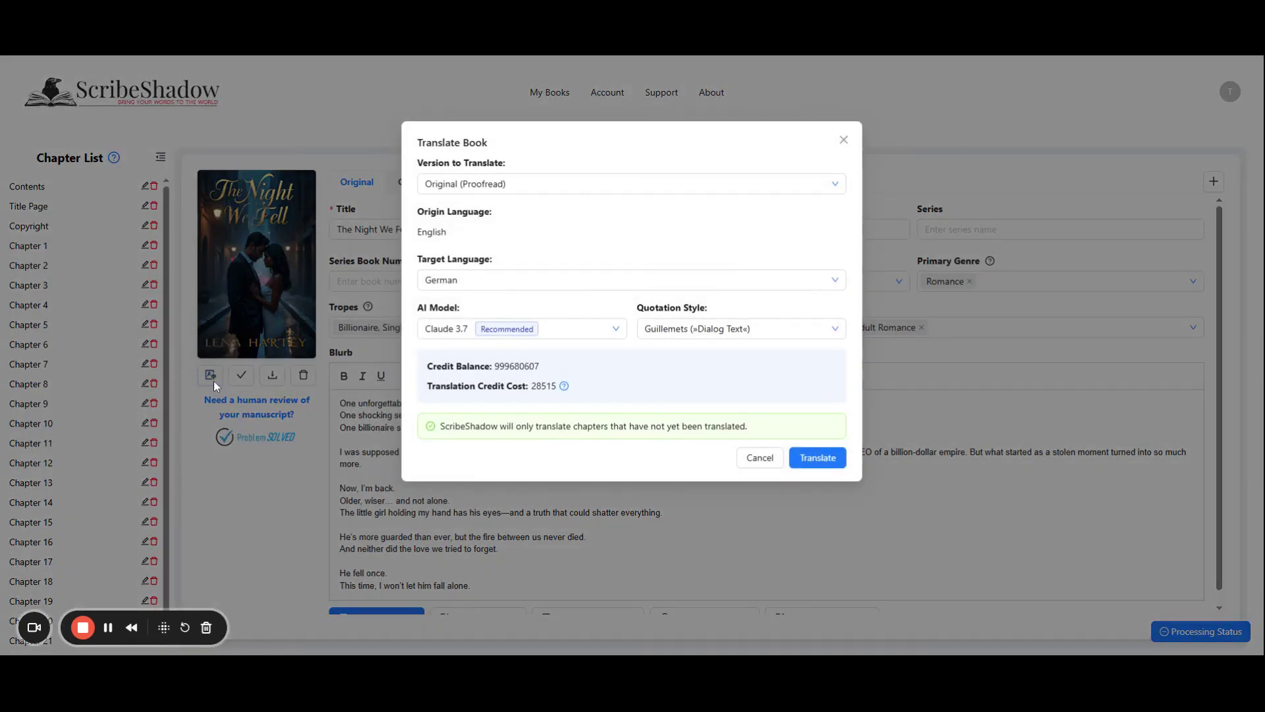
left_click(582, 183)
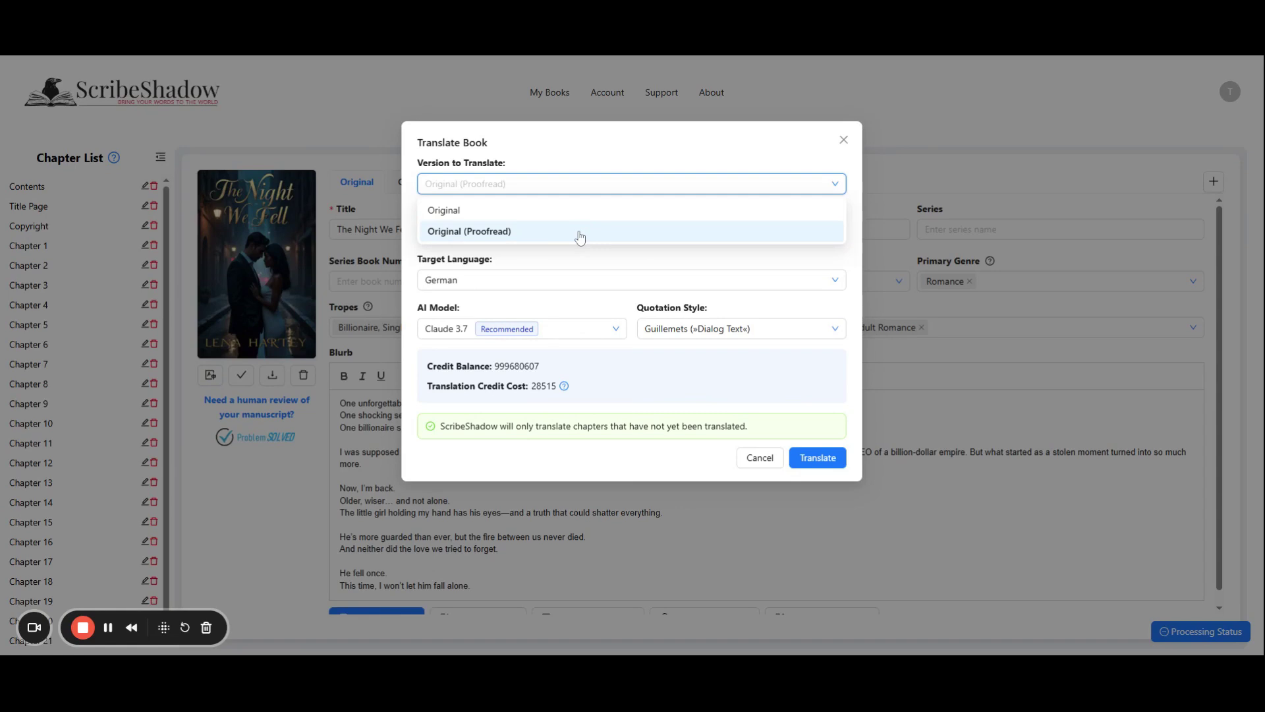
left_click(547, 282)
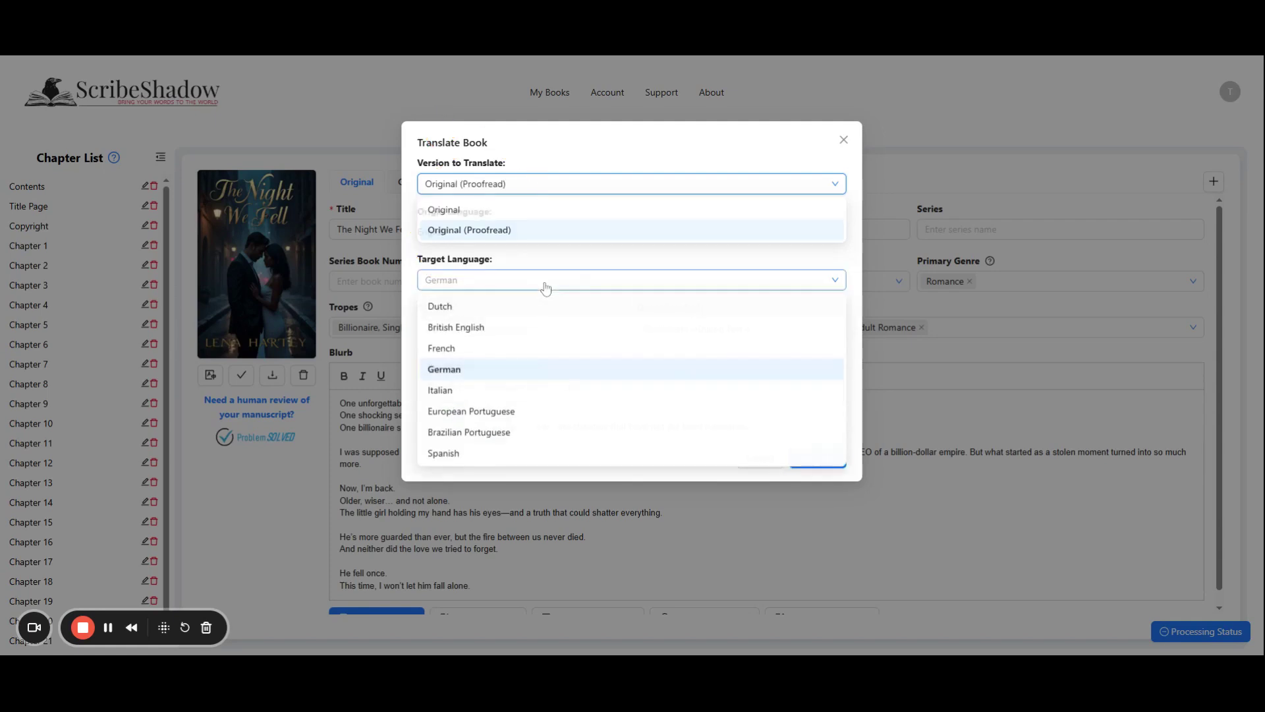
left_click(510, 367)
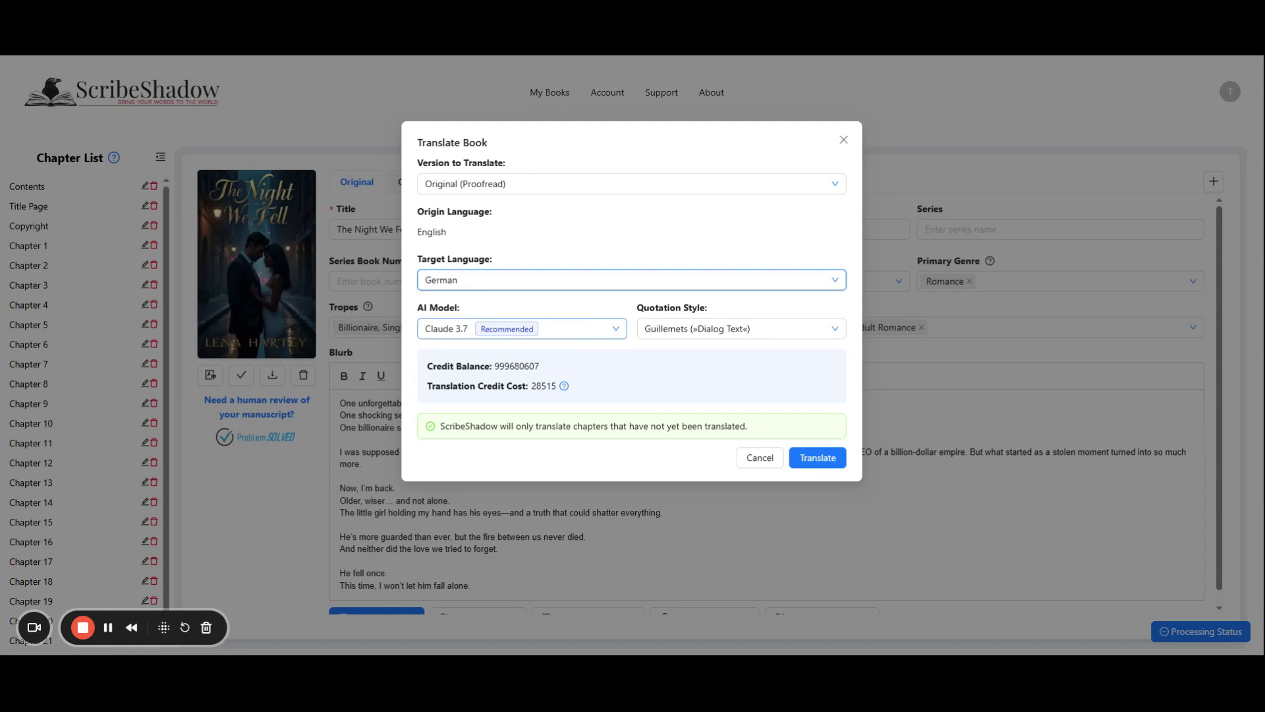
left_click(675, 334)
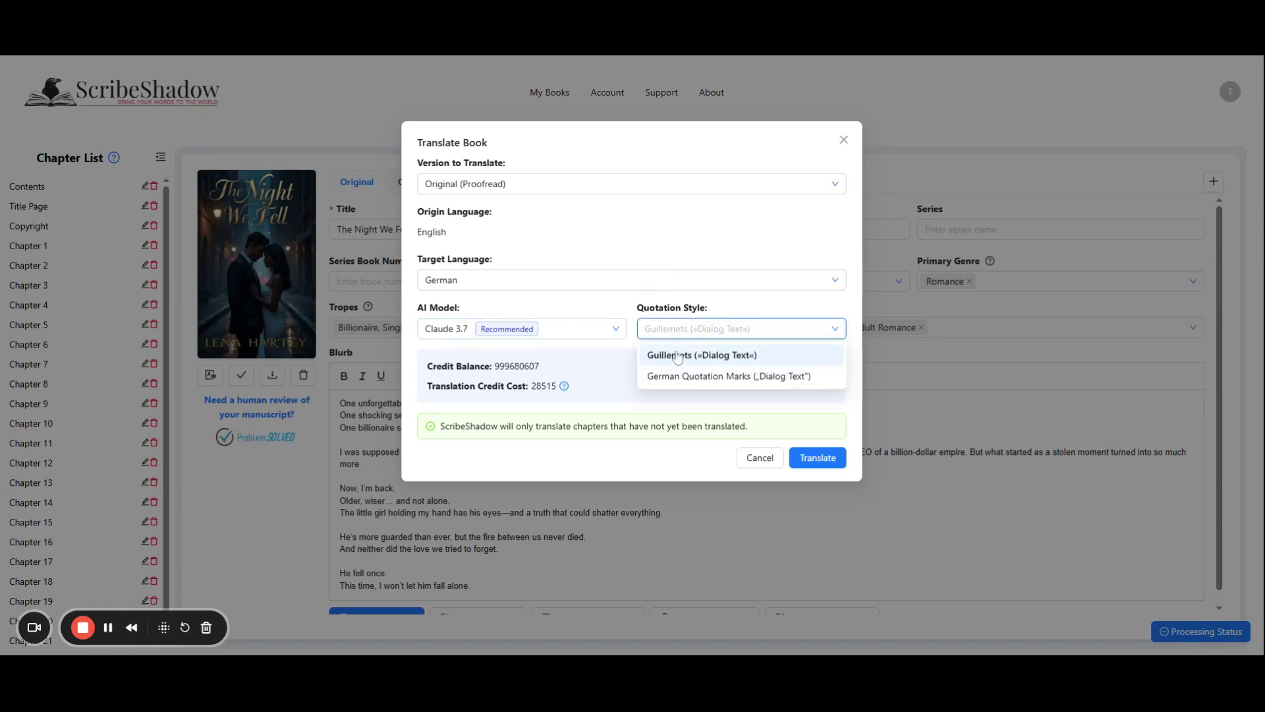
left_click(676, 359)
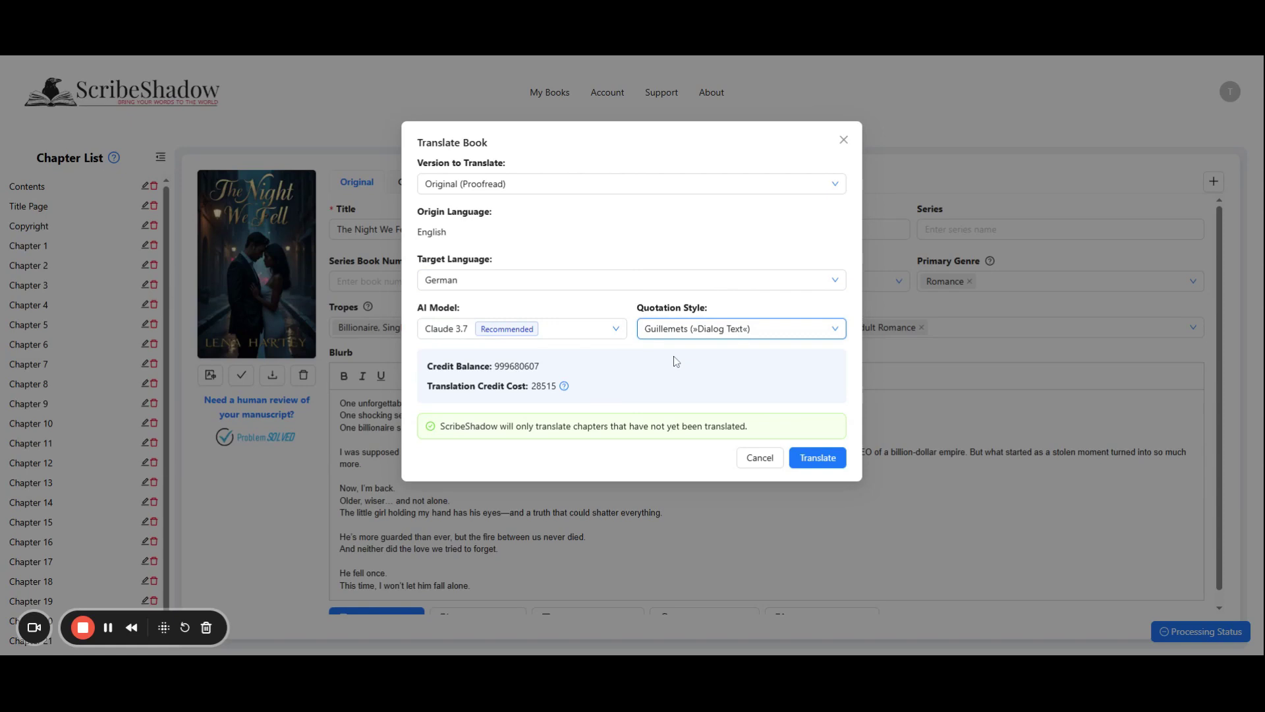
left_click(816, 458)
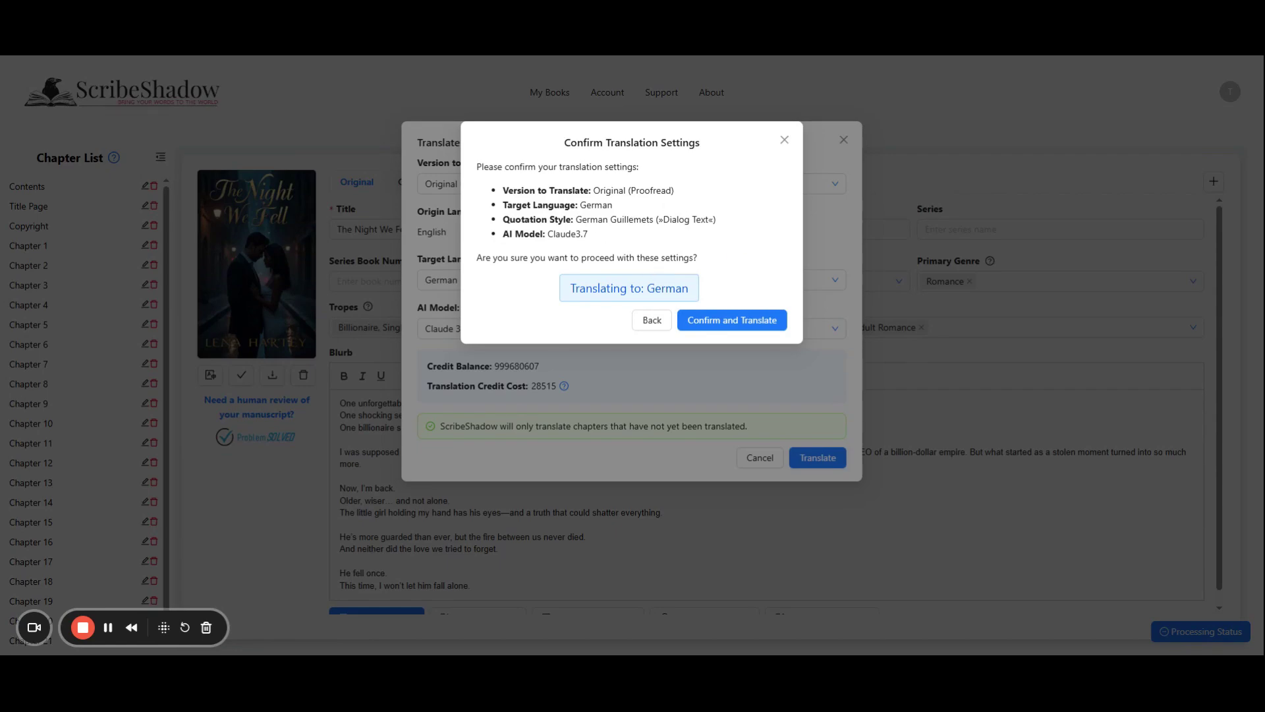
- Confirm the Claude 3.7 German translation settings to begin translating the whole book
left_click(702, 320)
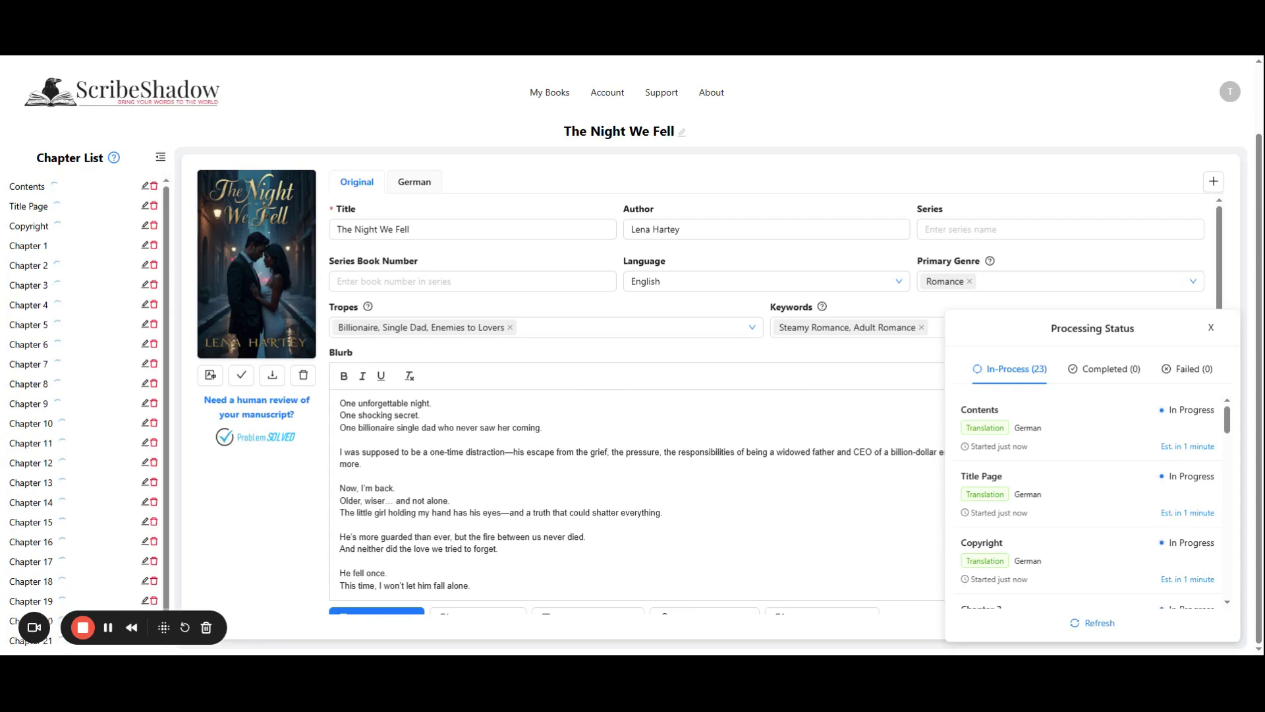
- Check the In-Process, Completed and Failed tabs until all 23 translations finish
left_click(1211, 327)
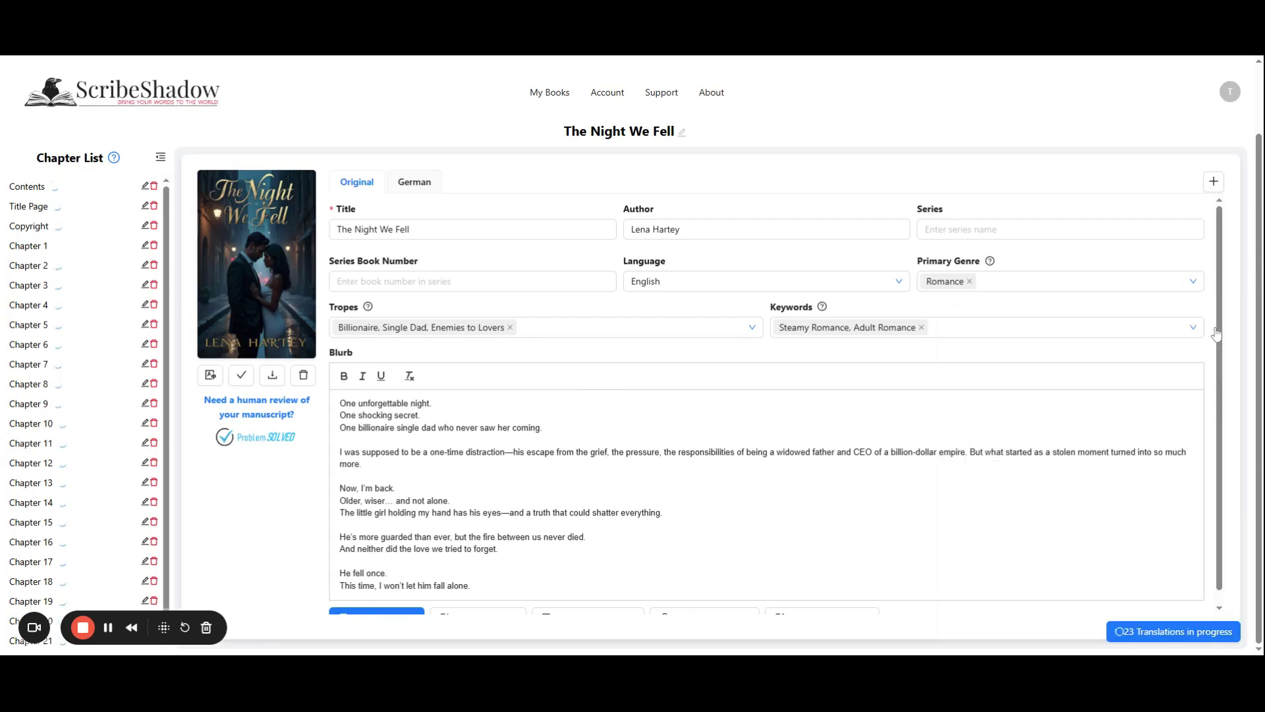
left_click(1179, 632)
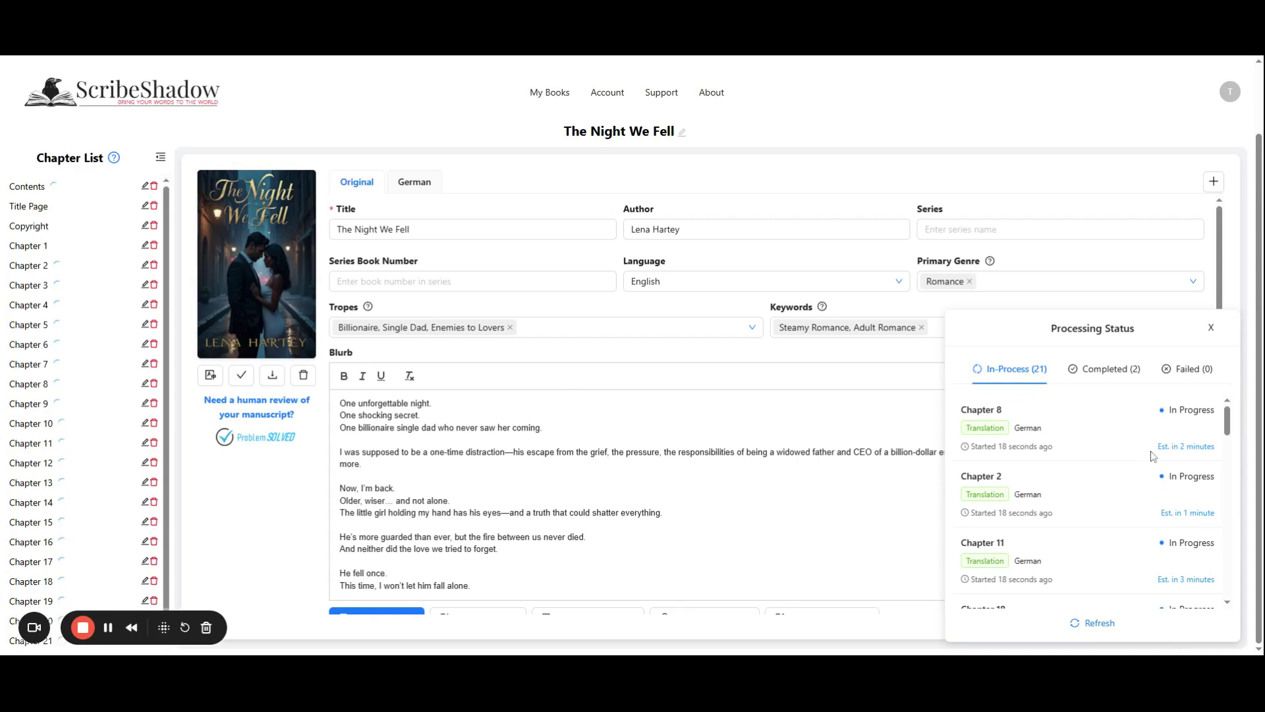
left_click(1105, 369)
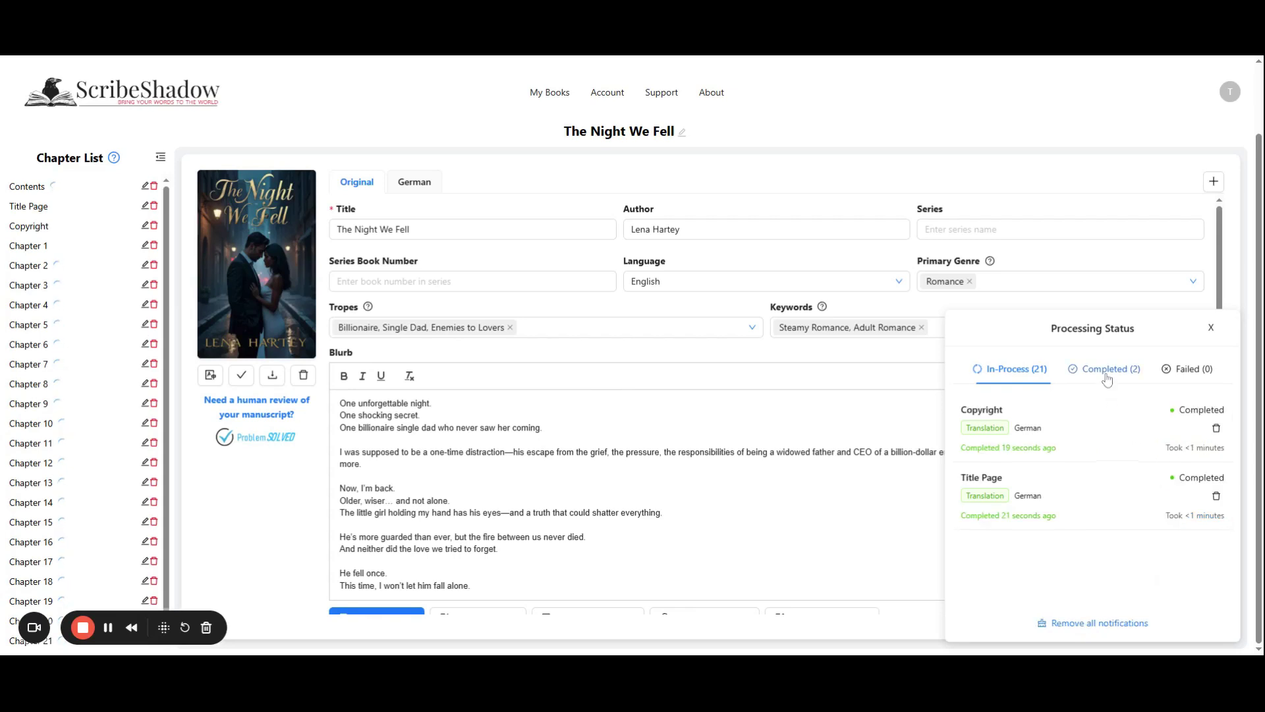
left_click(1179, 373)
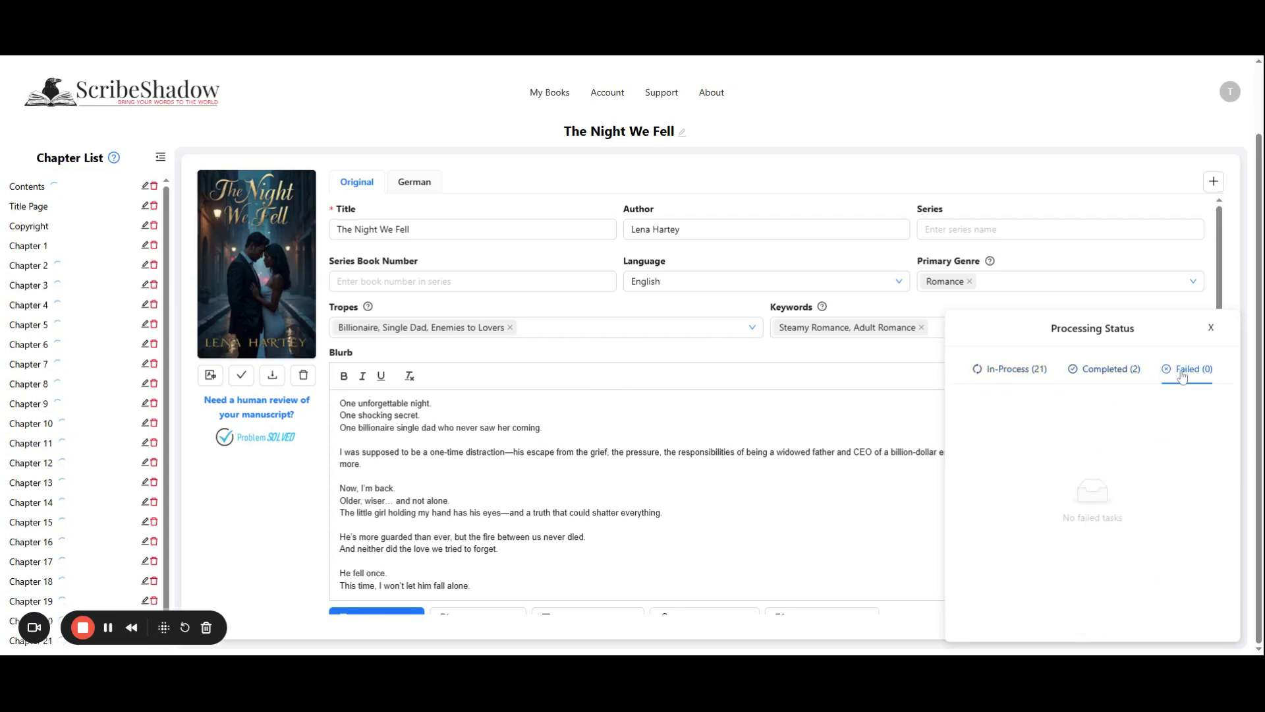
left_click(1034, 382)
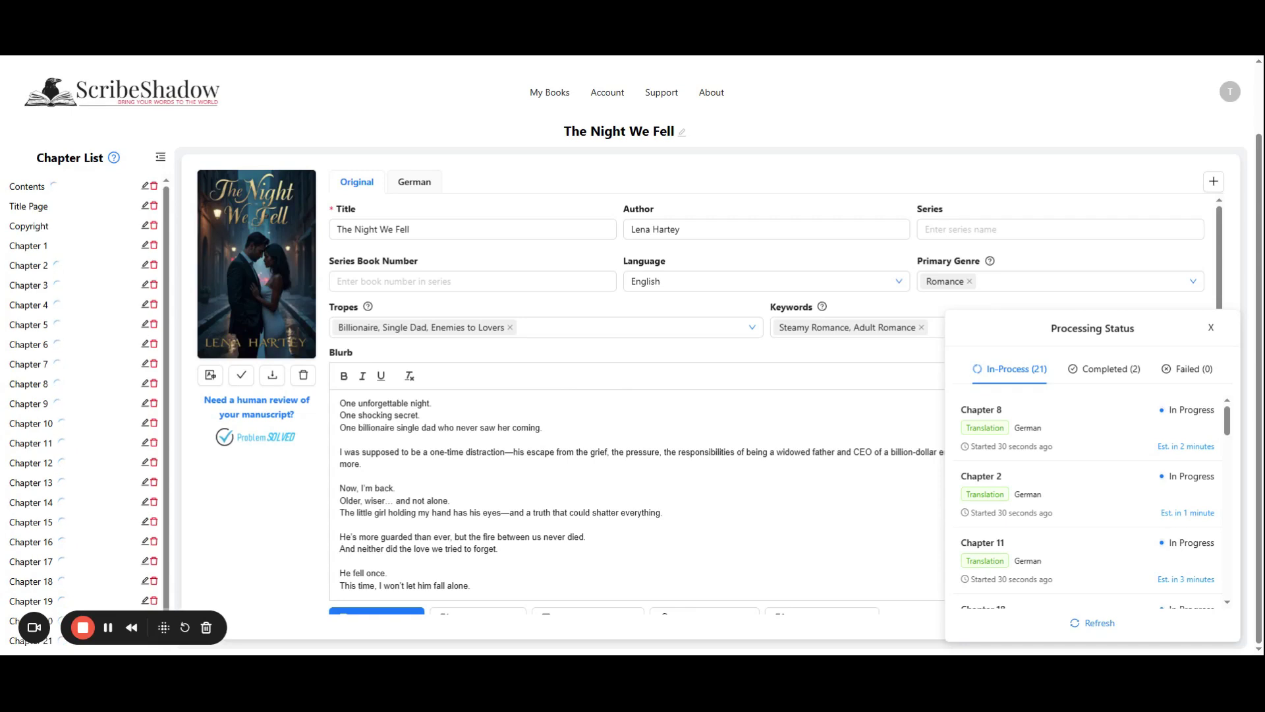
left_click(1104, 369)
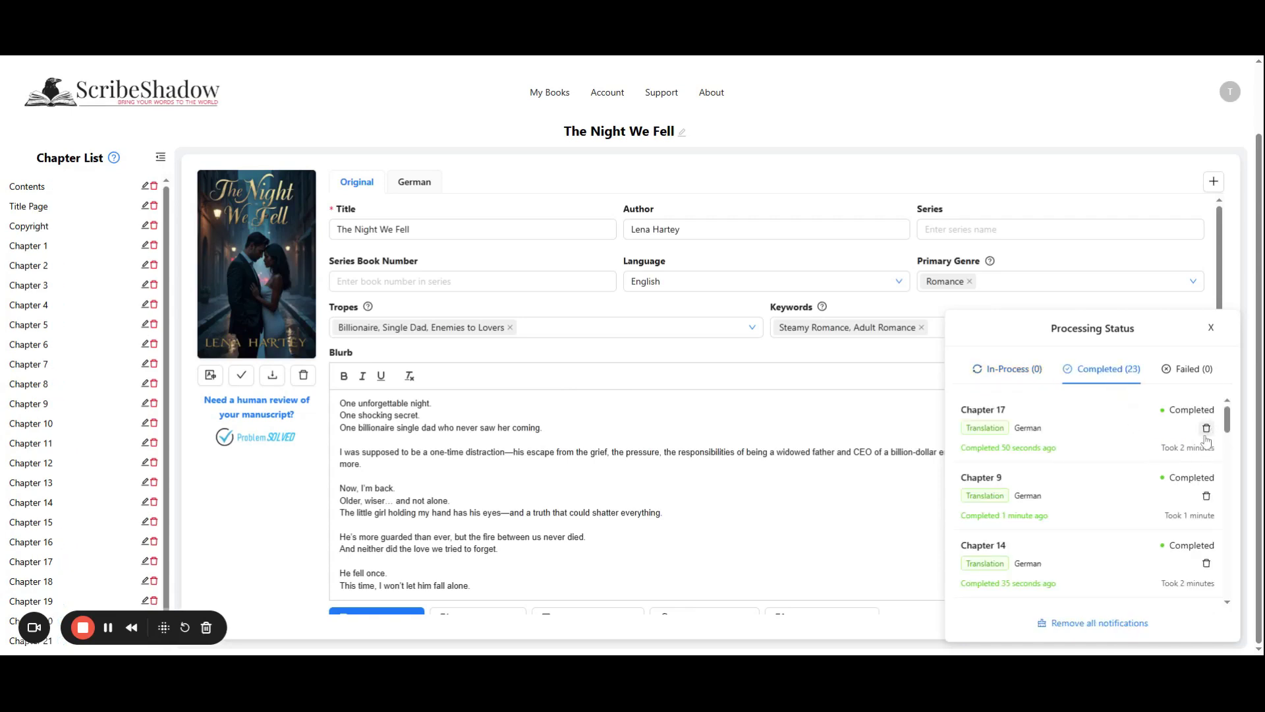
- Clear all completed notifications and close the Processing Status panel
left_click(1100, 623)
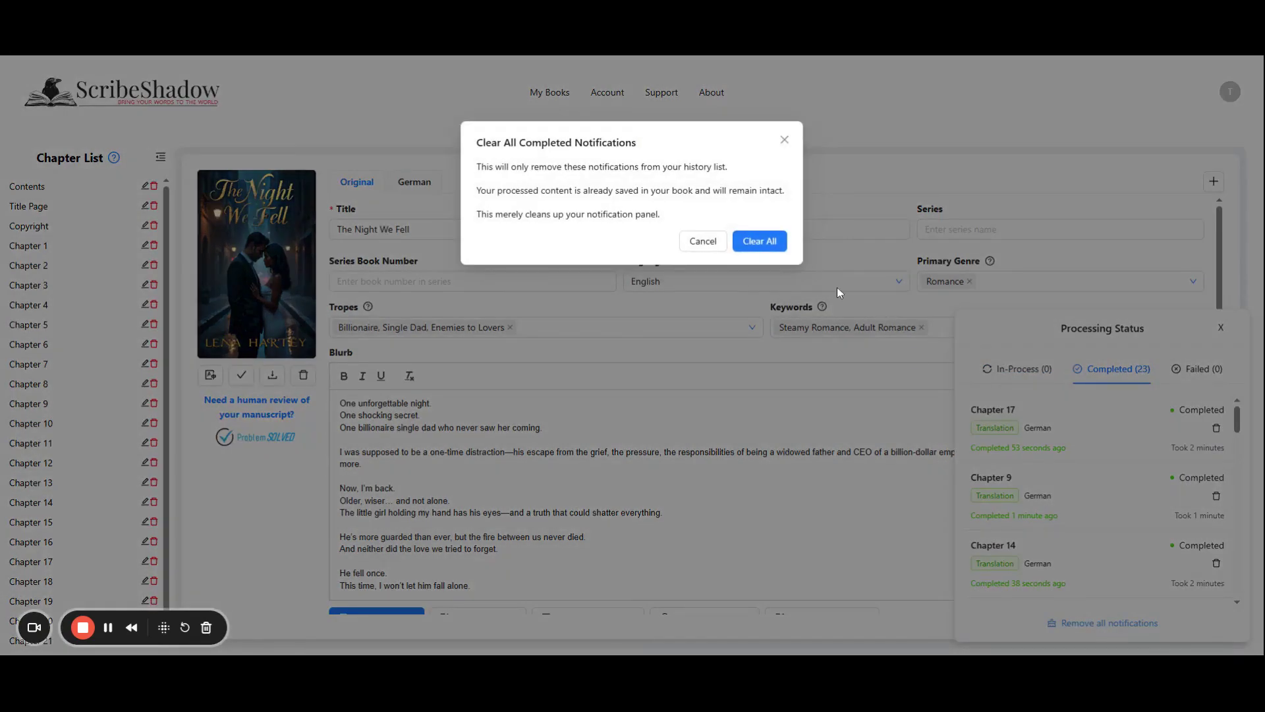
left_click(770, 245)
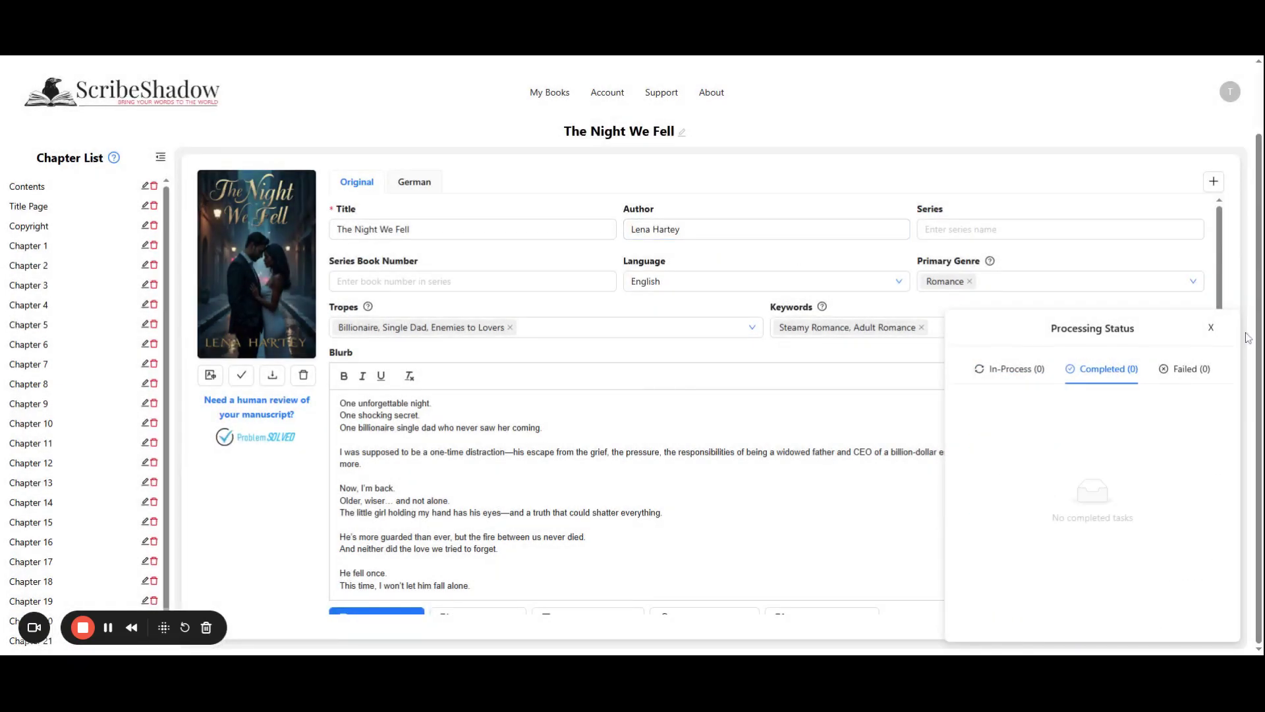
left_click(1212, 328)
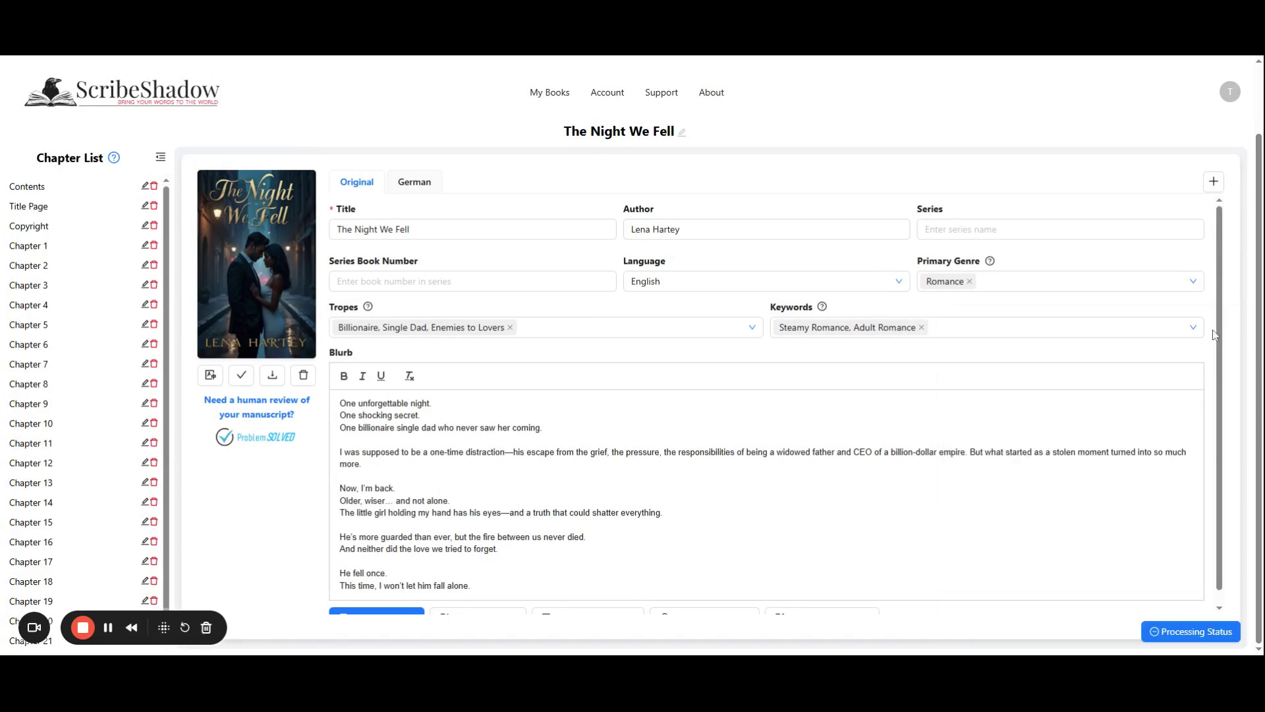
- Open Chapter 5, read through its English to German text, then view its proofread version
left_click(36, 328)
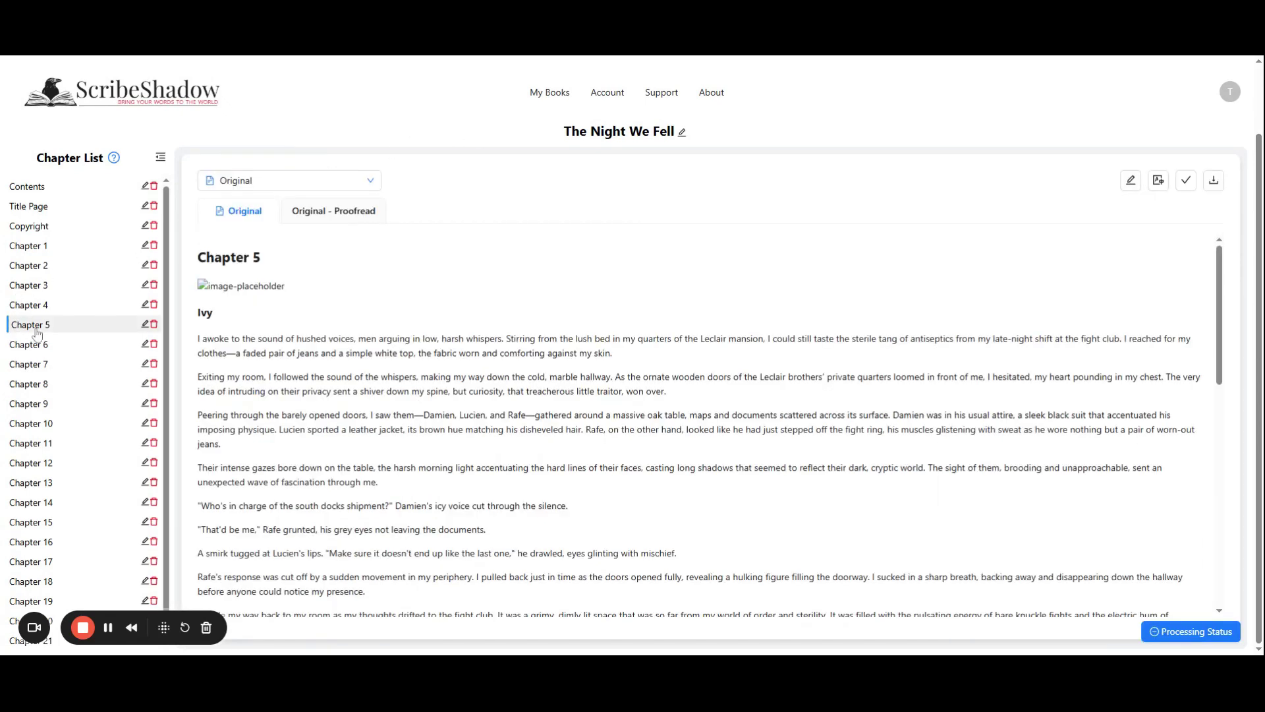
left_click(258, 188)
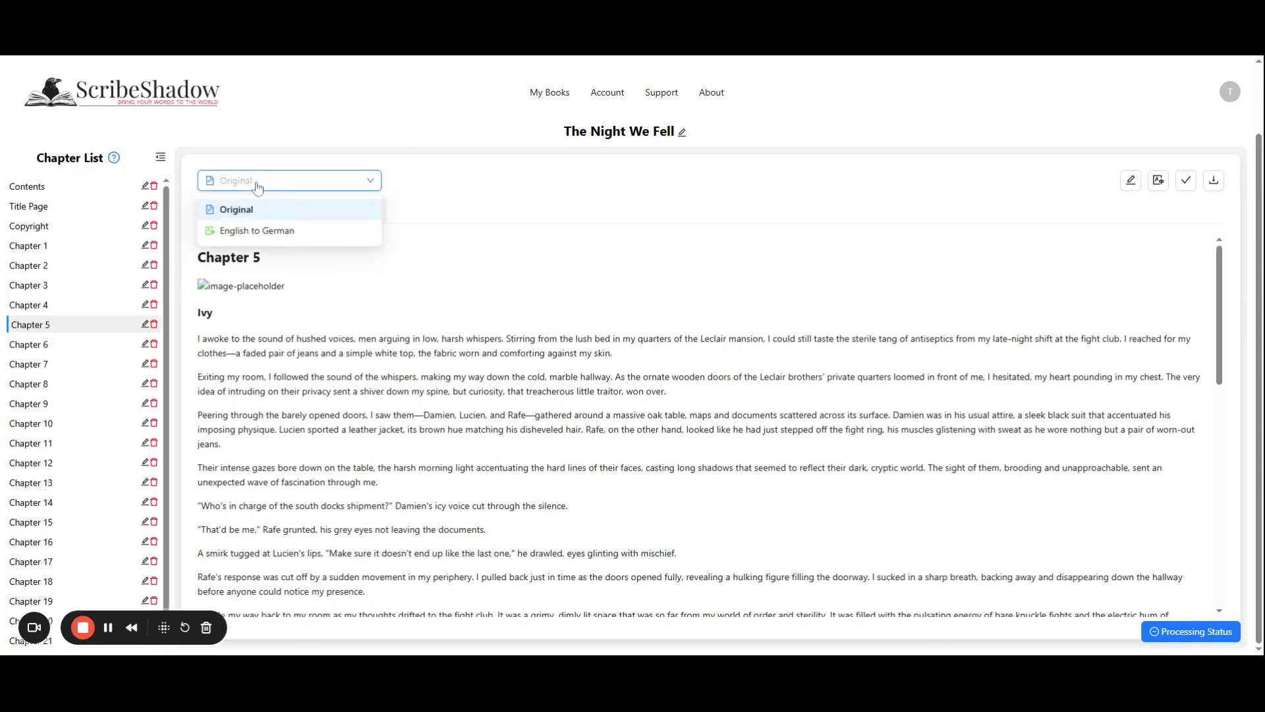
left_click(258, 231)
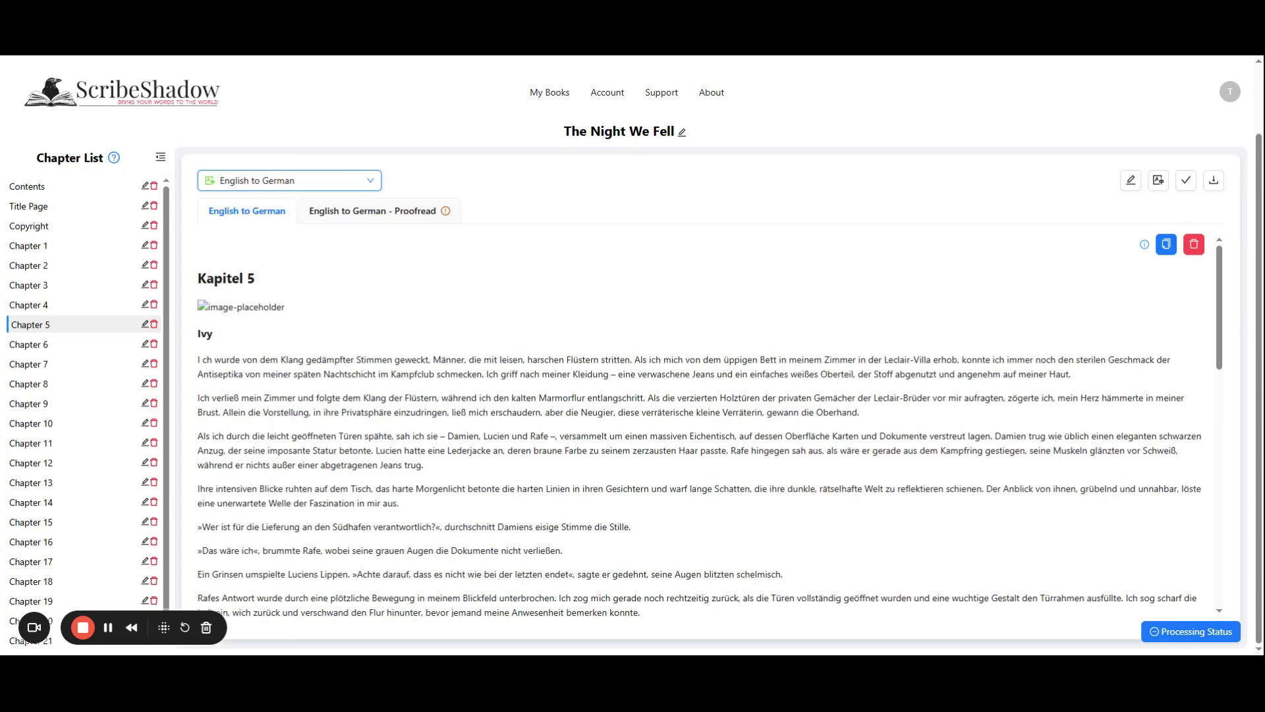
left_click(250, 218)
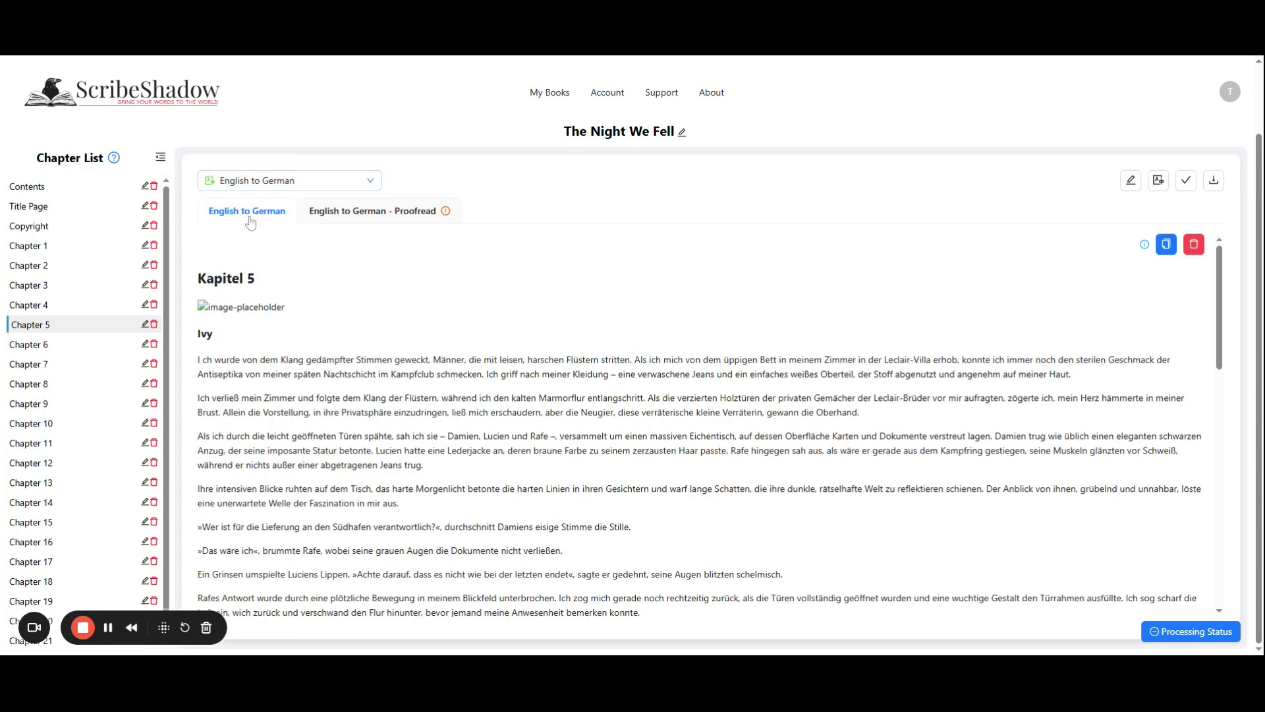
scroll(409, 353, "down", 8)
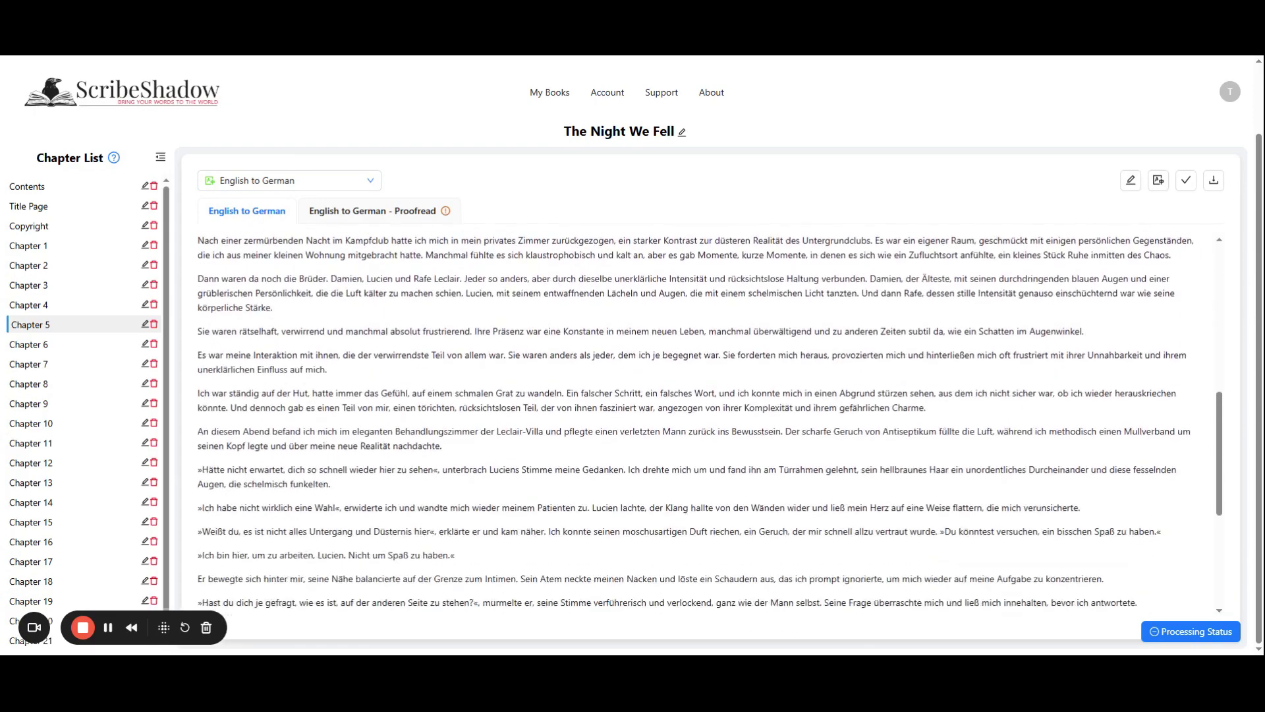
scroll(709, 422, "down", 3)
scroll(386, 325, "up", 11)
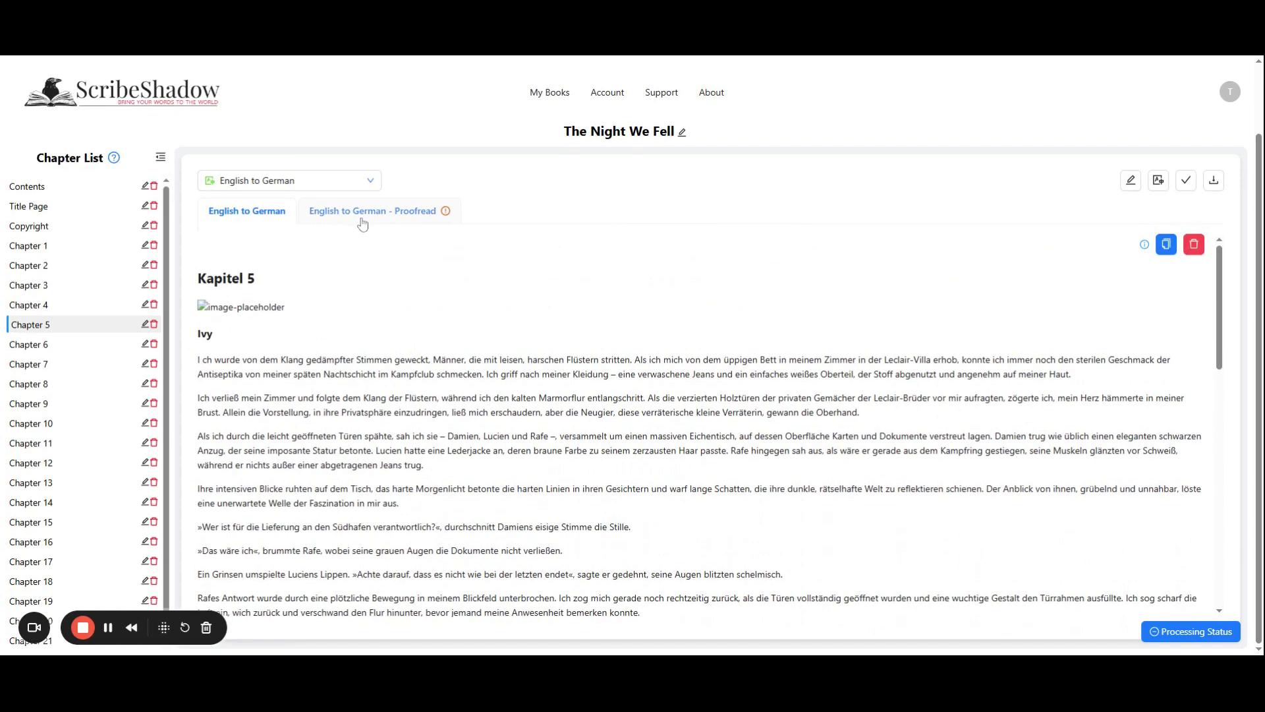
left_click(363, 223)
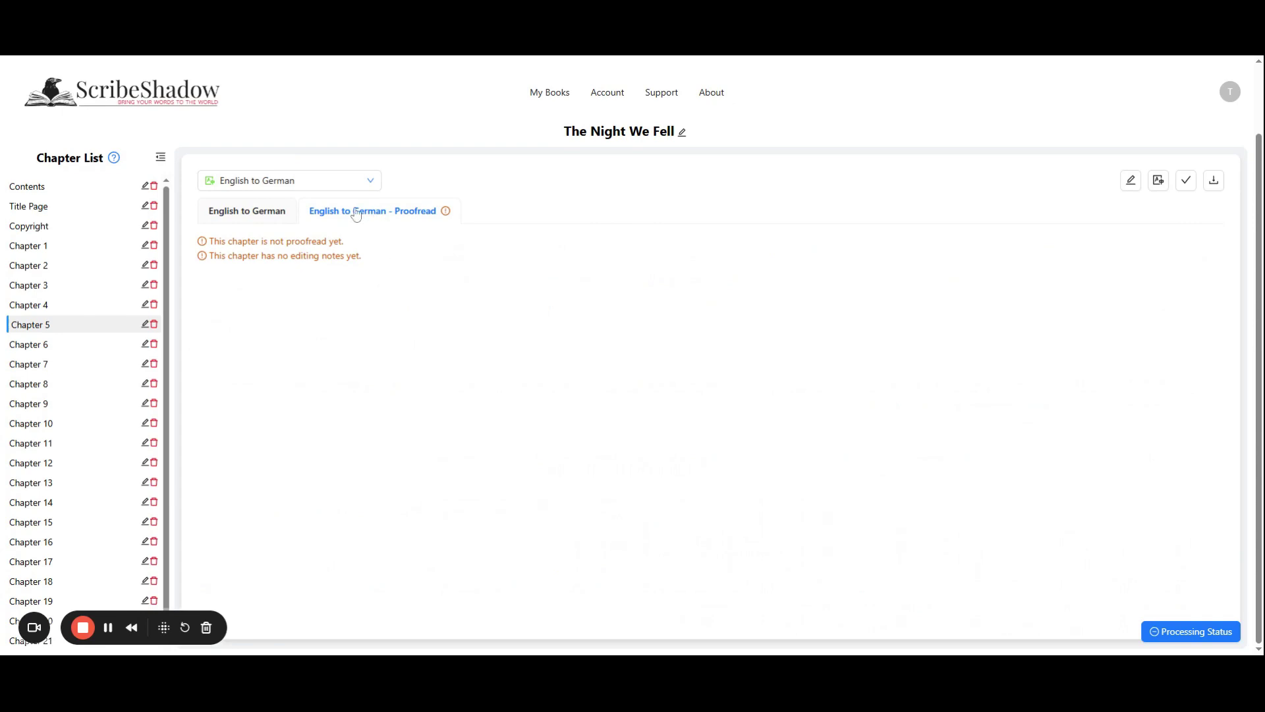
- Switch back to Chapter 5's German text, then return to the book's details page
left_click(265, 210)
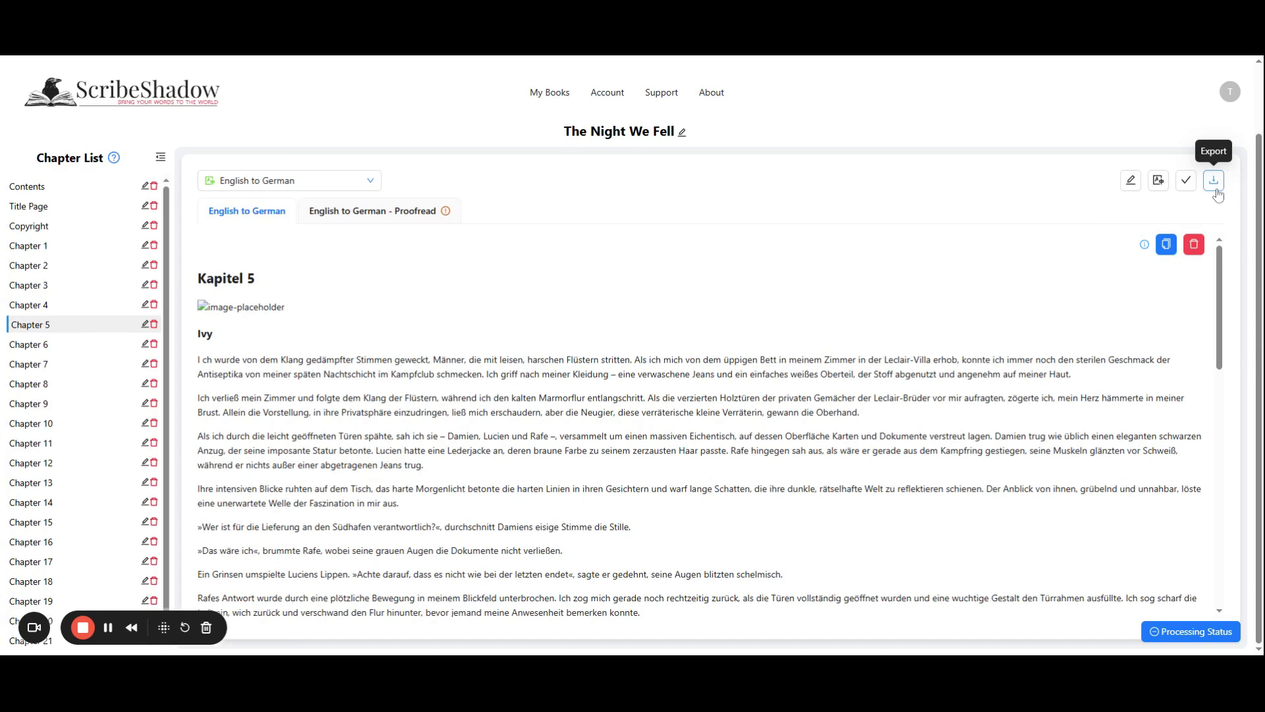
left_click(682, 134)
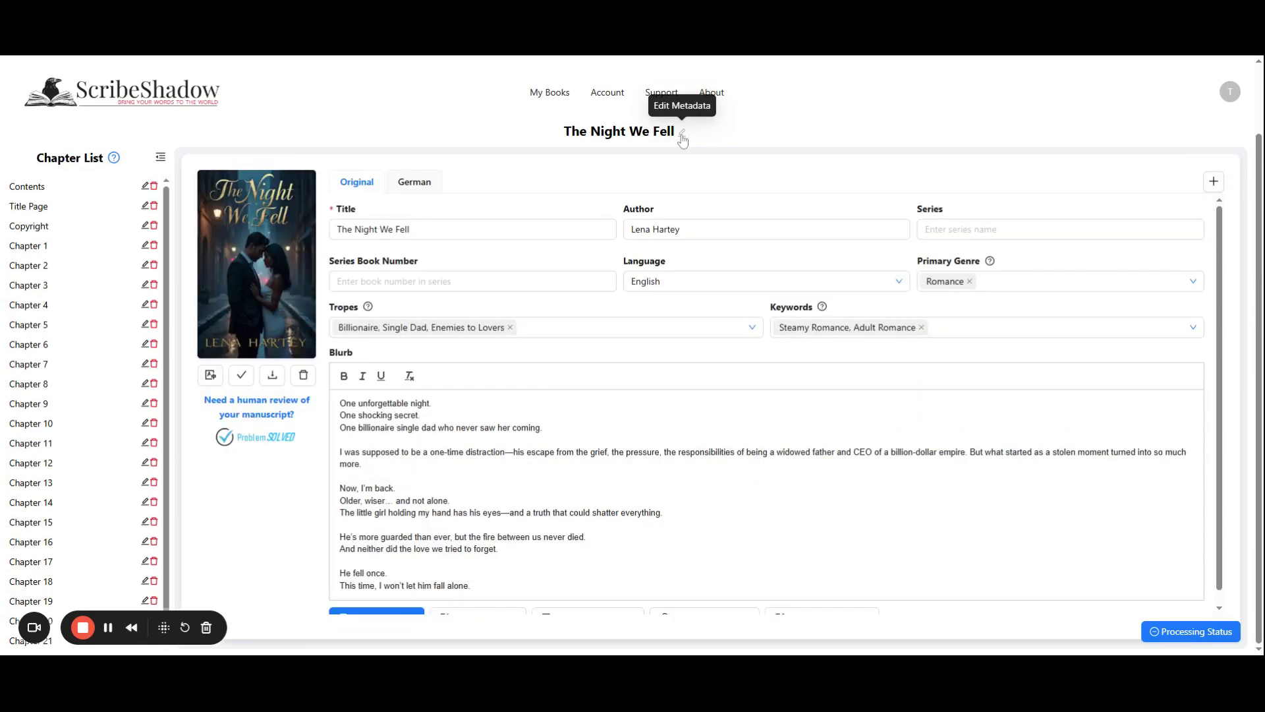
- Open Export Book with ePub format and the Original (Proofread) version selected instead of English to German
left_click(271, 381)
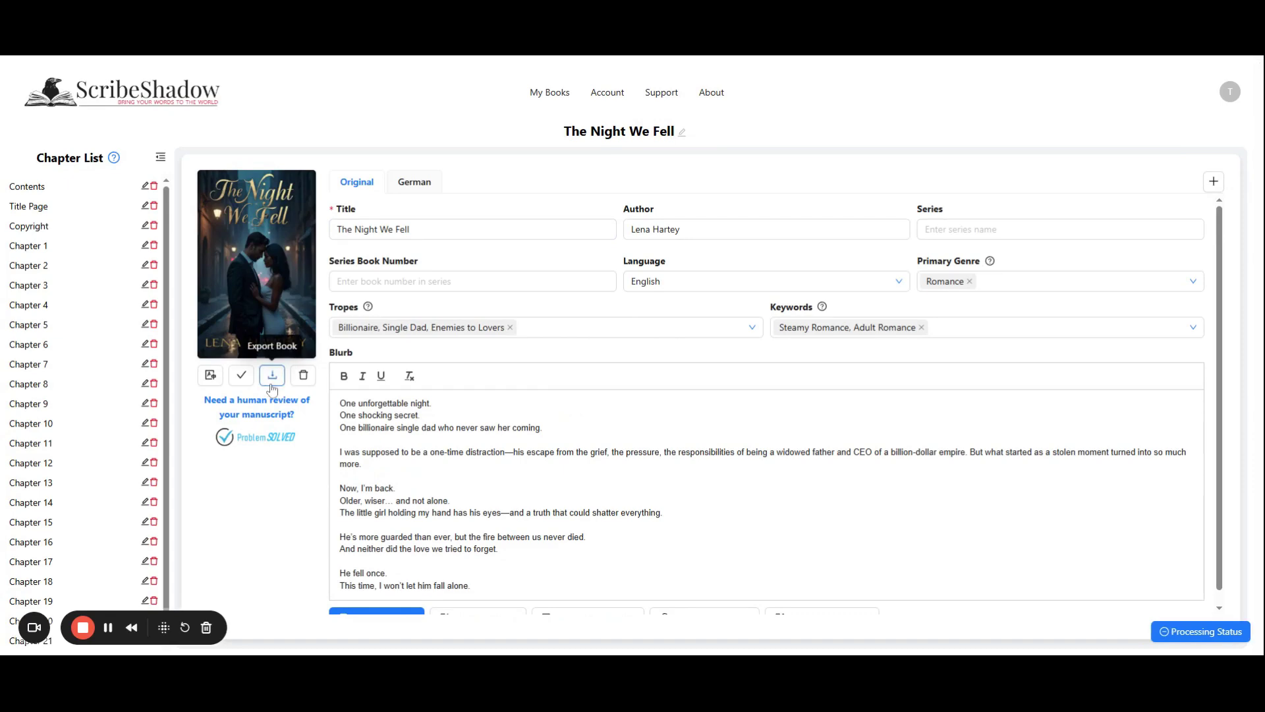
left_click(547, 186)
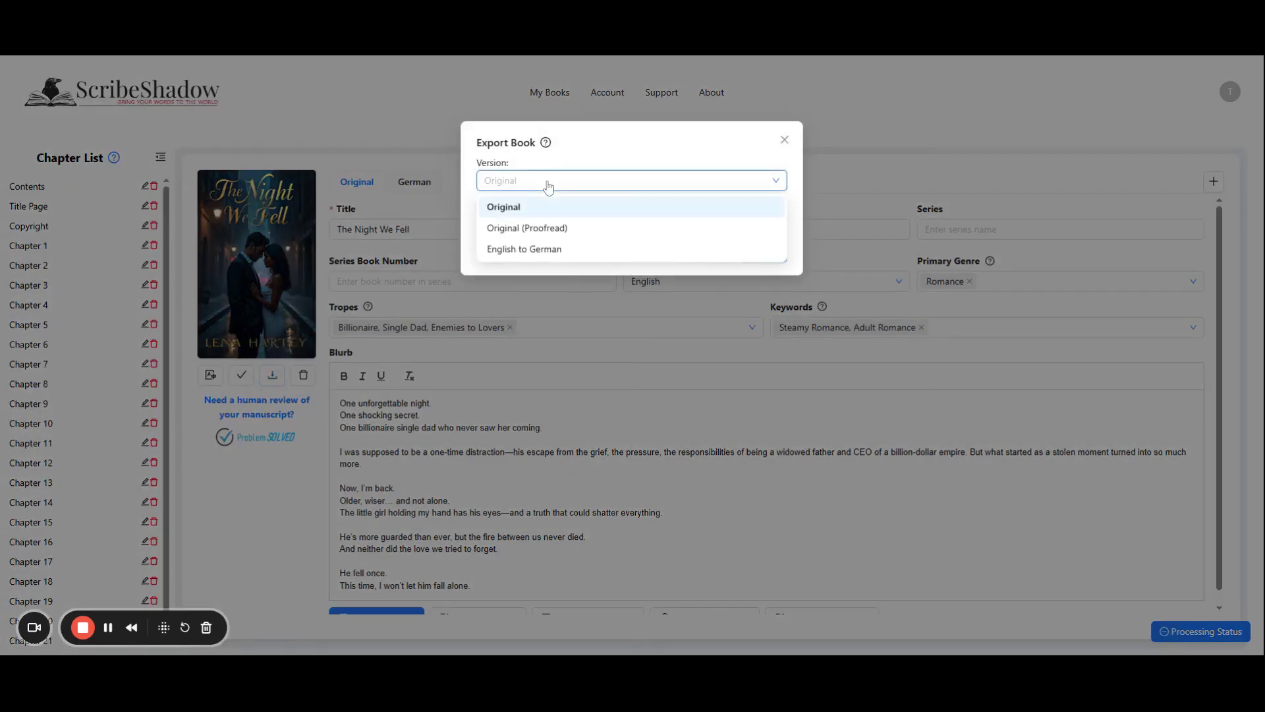
left_click(535, 250)
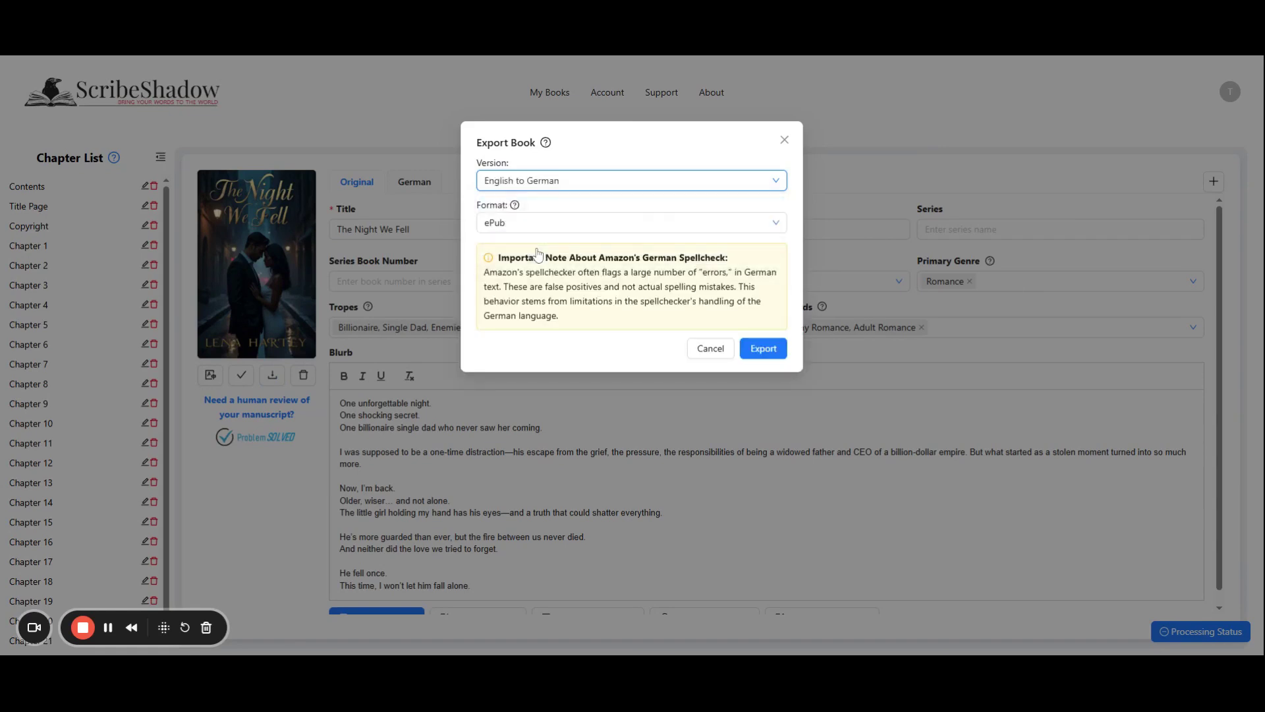
left_click(542, 227)
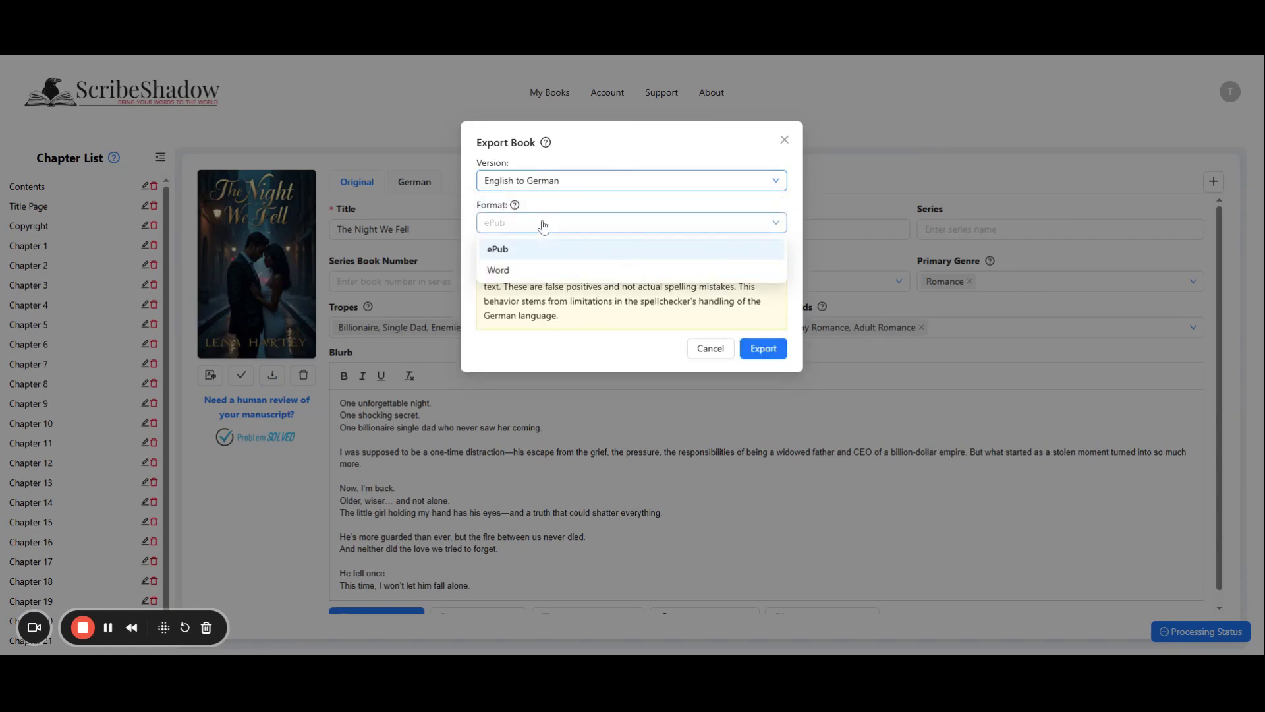
left_click(536, 250)
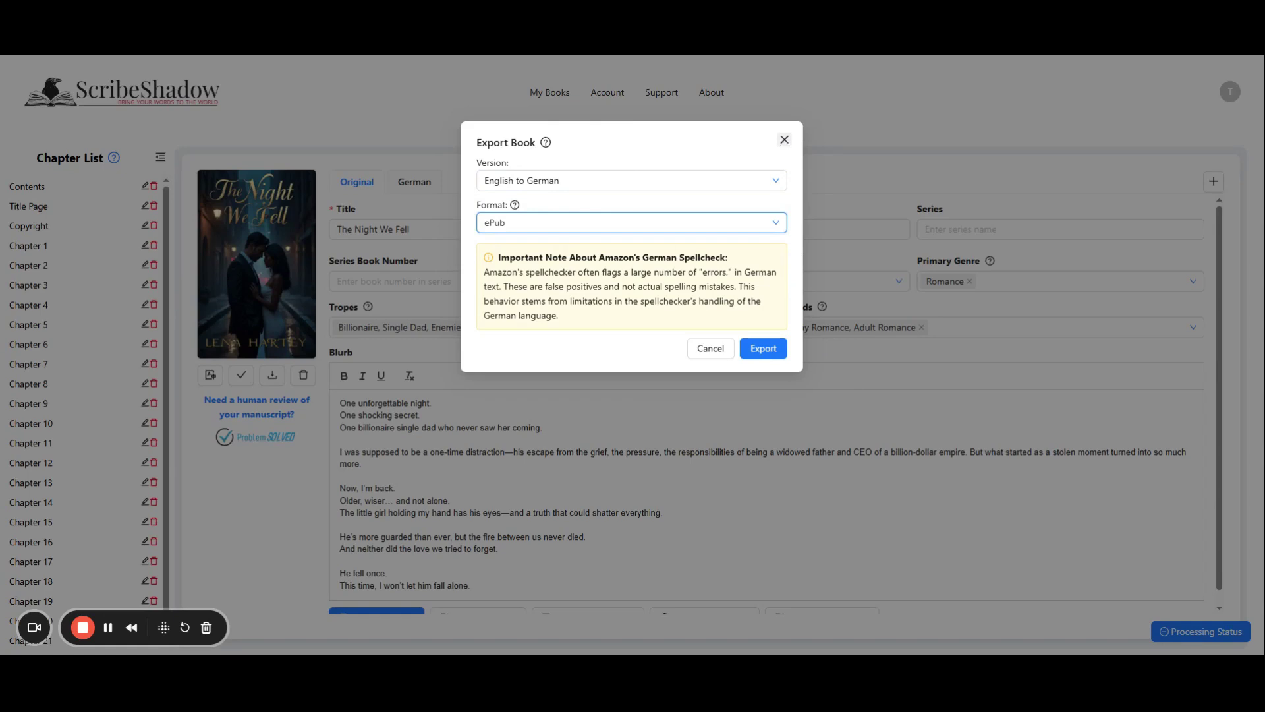
left_click(762, 182)
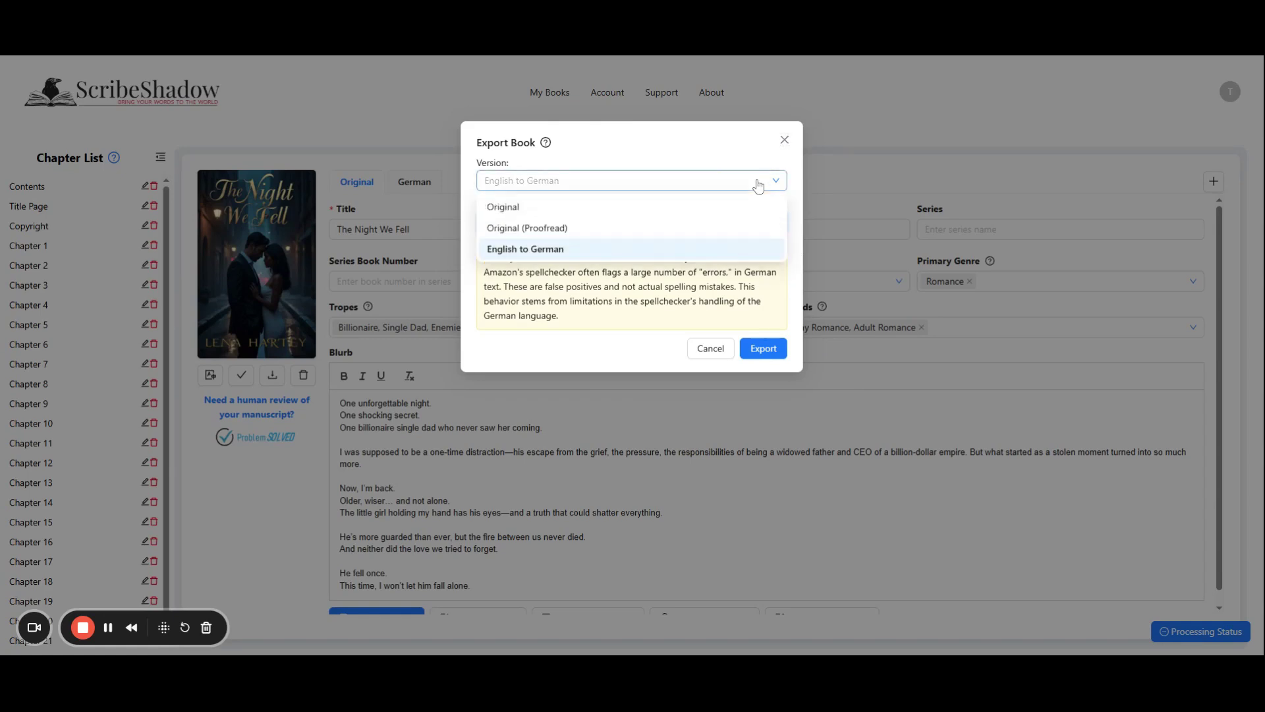
left_click(689, 233)
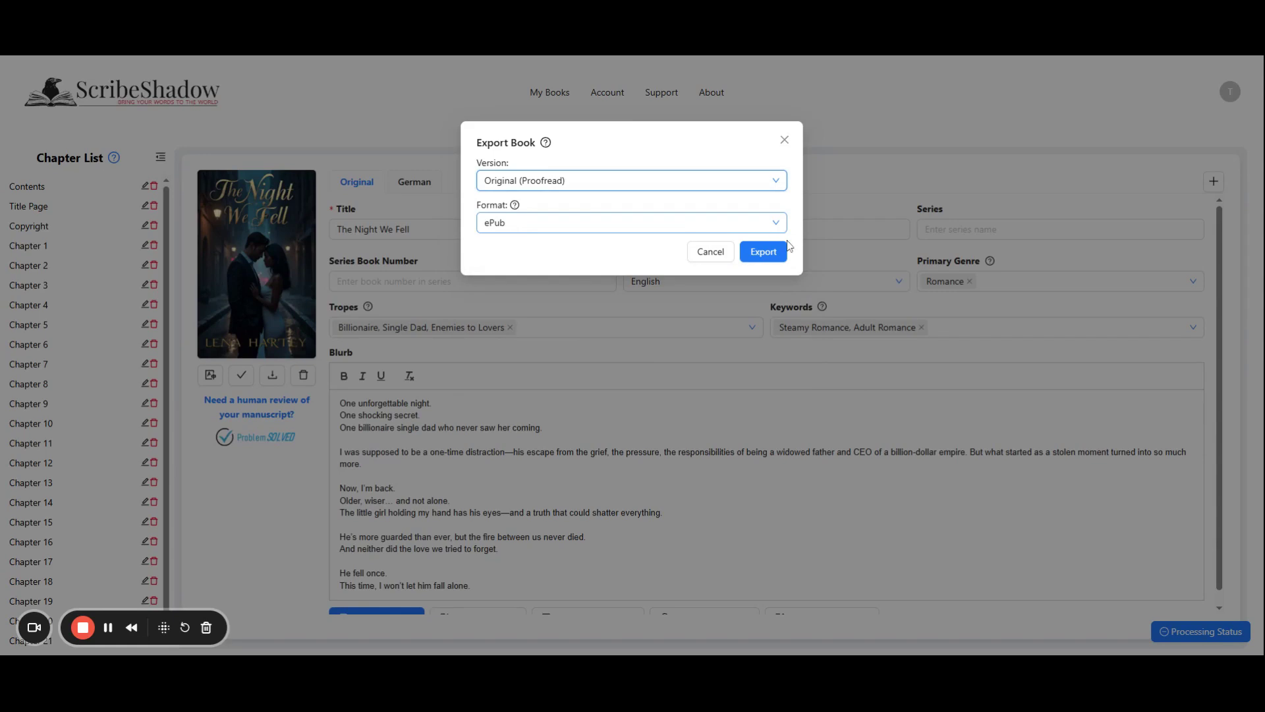